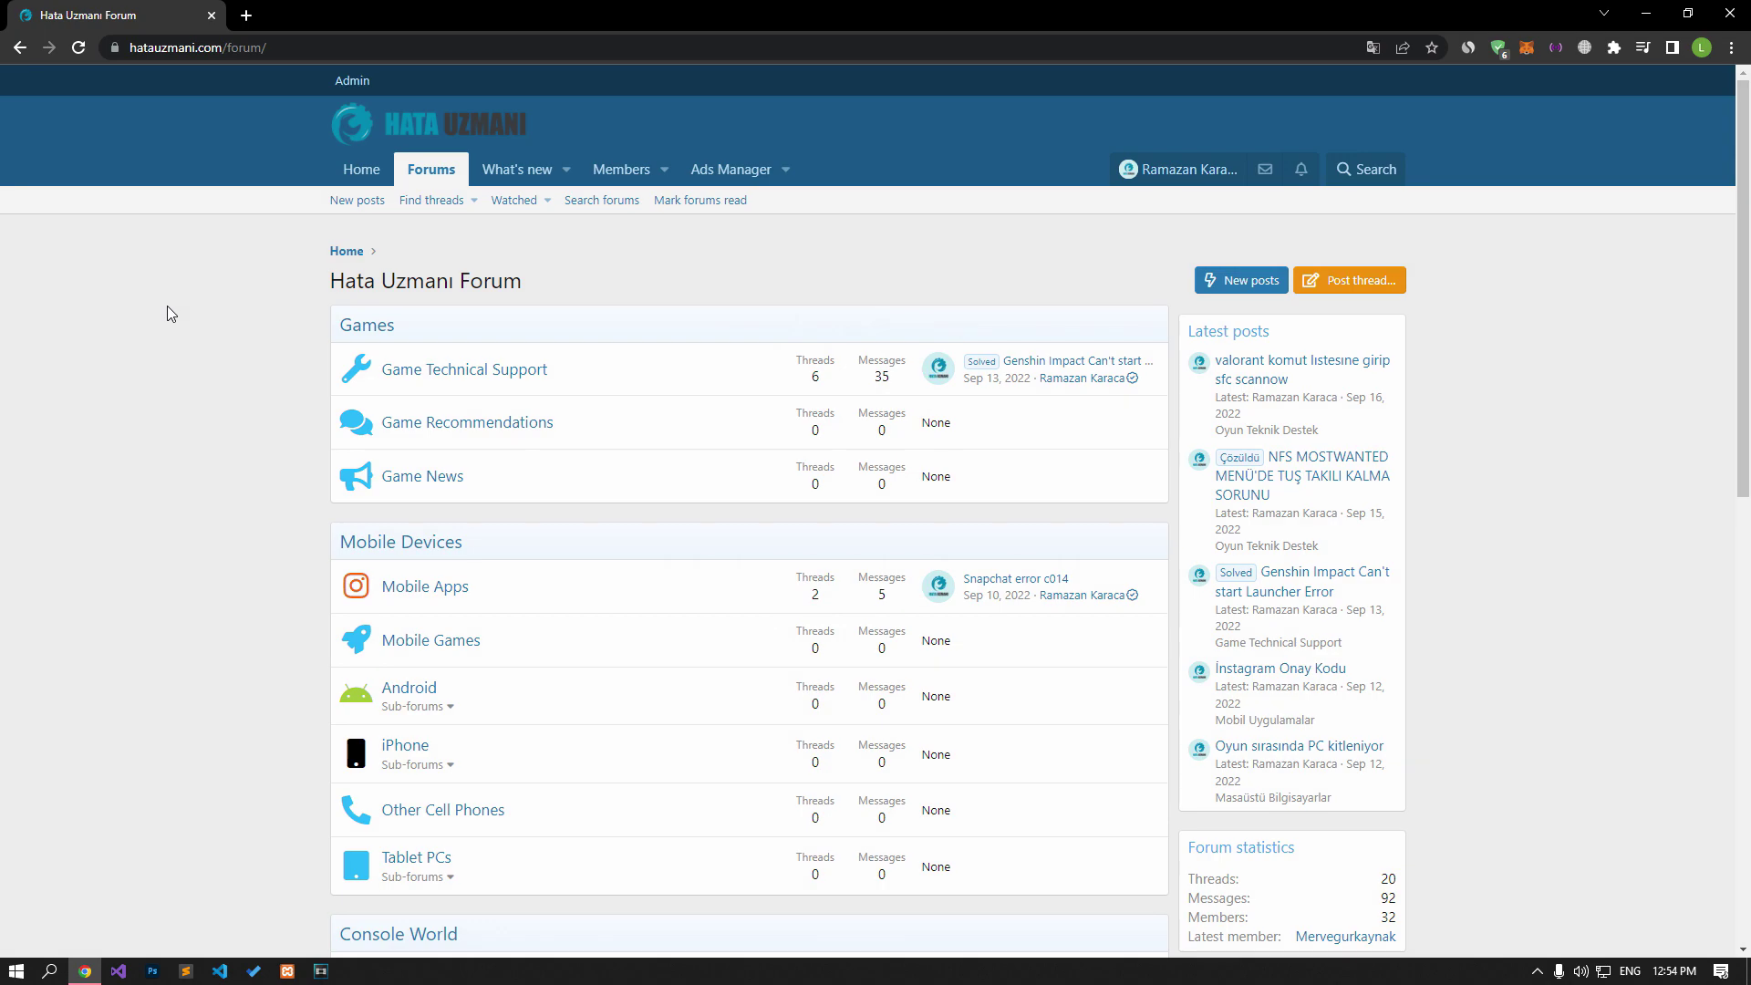
Step: Scroll the Hata Uzmani Forum page and choose Post thread… to start a new thread
{"action": "scroll", "coordinate": [167, 314], "scroll_direction": "down", "scroll_amount": 2}
{"action": "scroll", "coordinate": [167, 306], "scroll_direction": "down", "scroll_amount": 8}
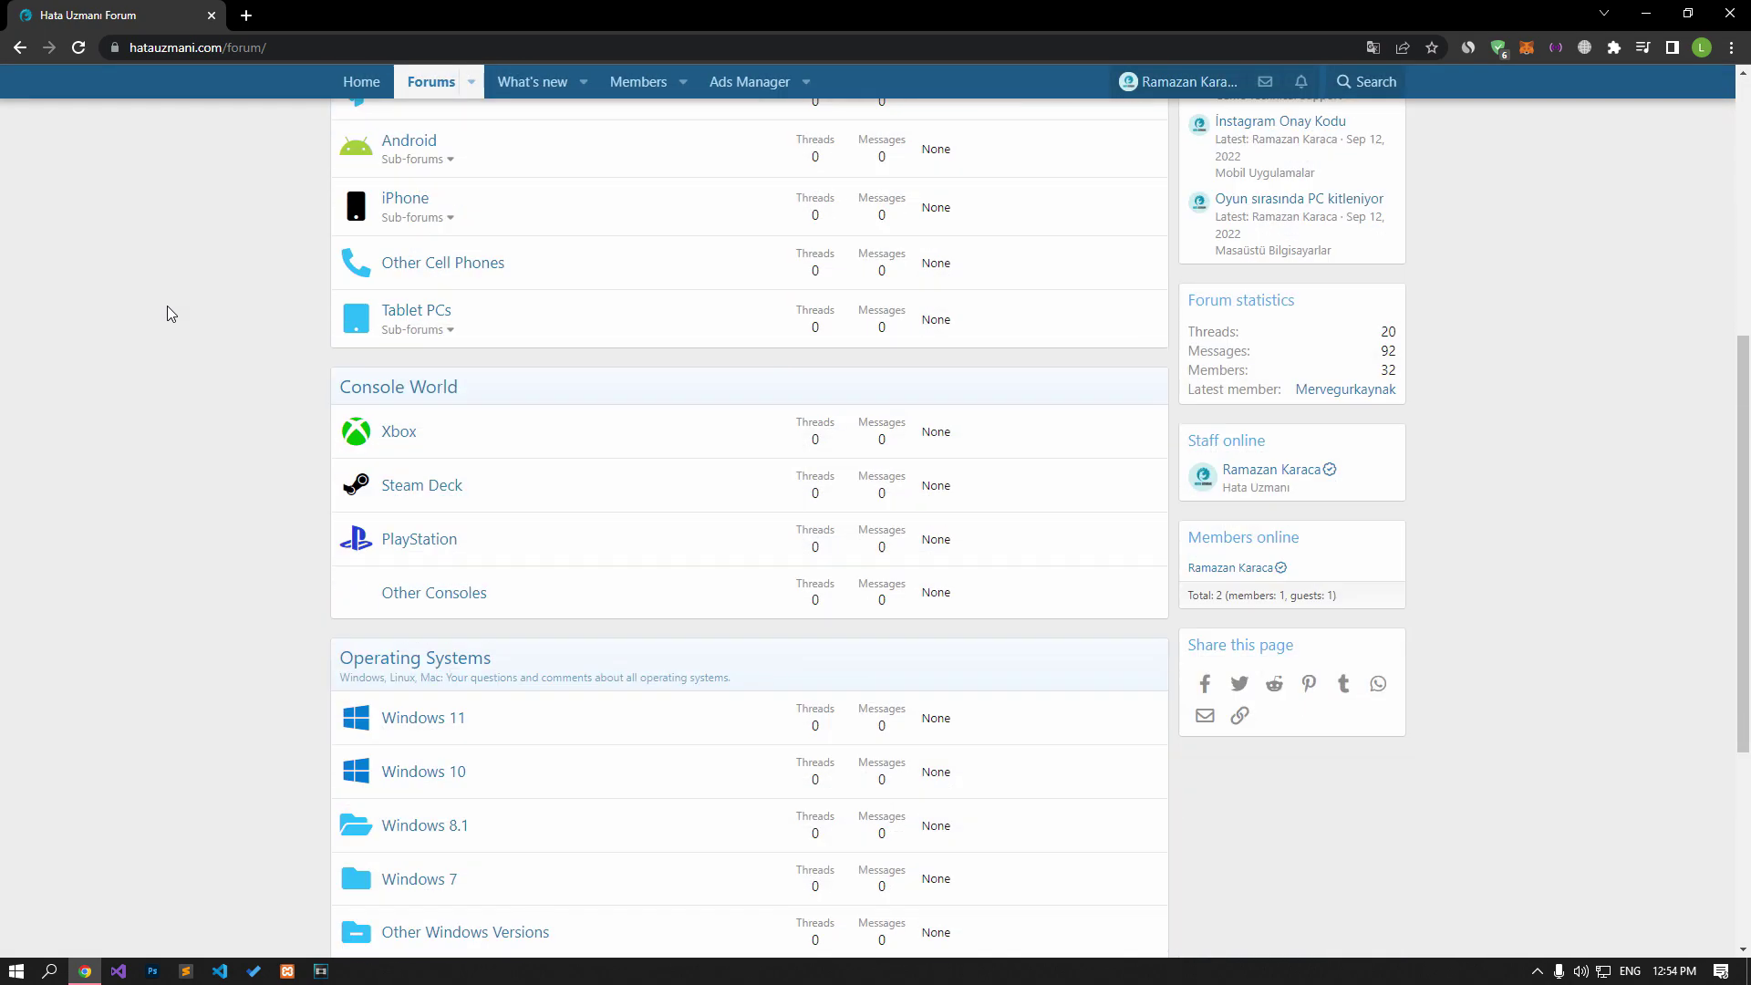
{"action": "scroll", "coordinate": [166, 307], "scroll_direction": "up", "scroll_amount": 10}
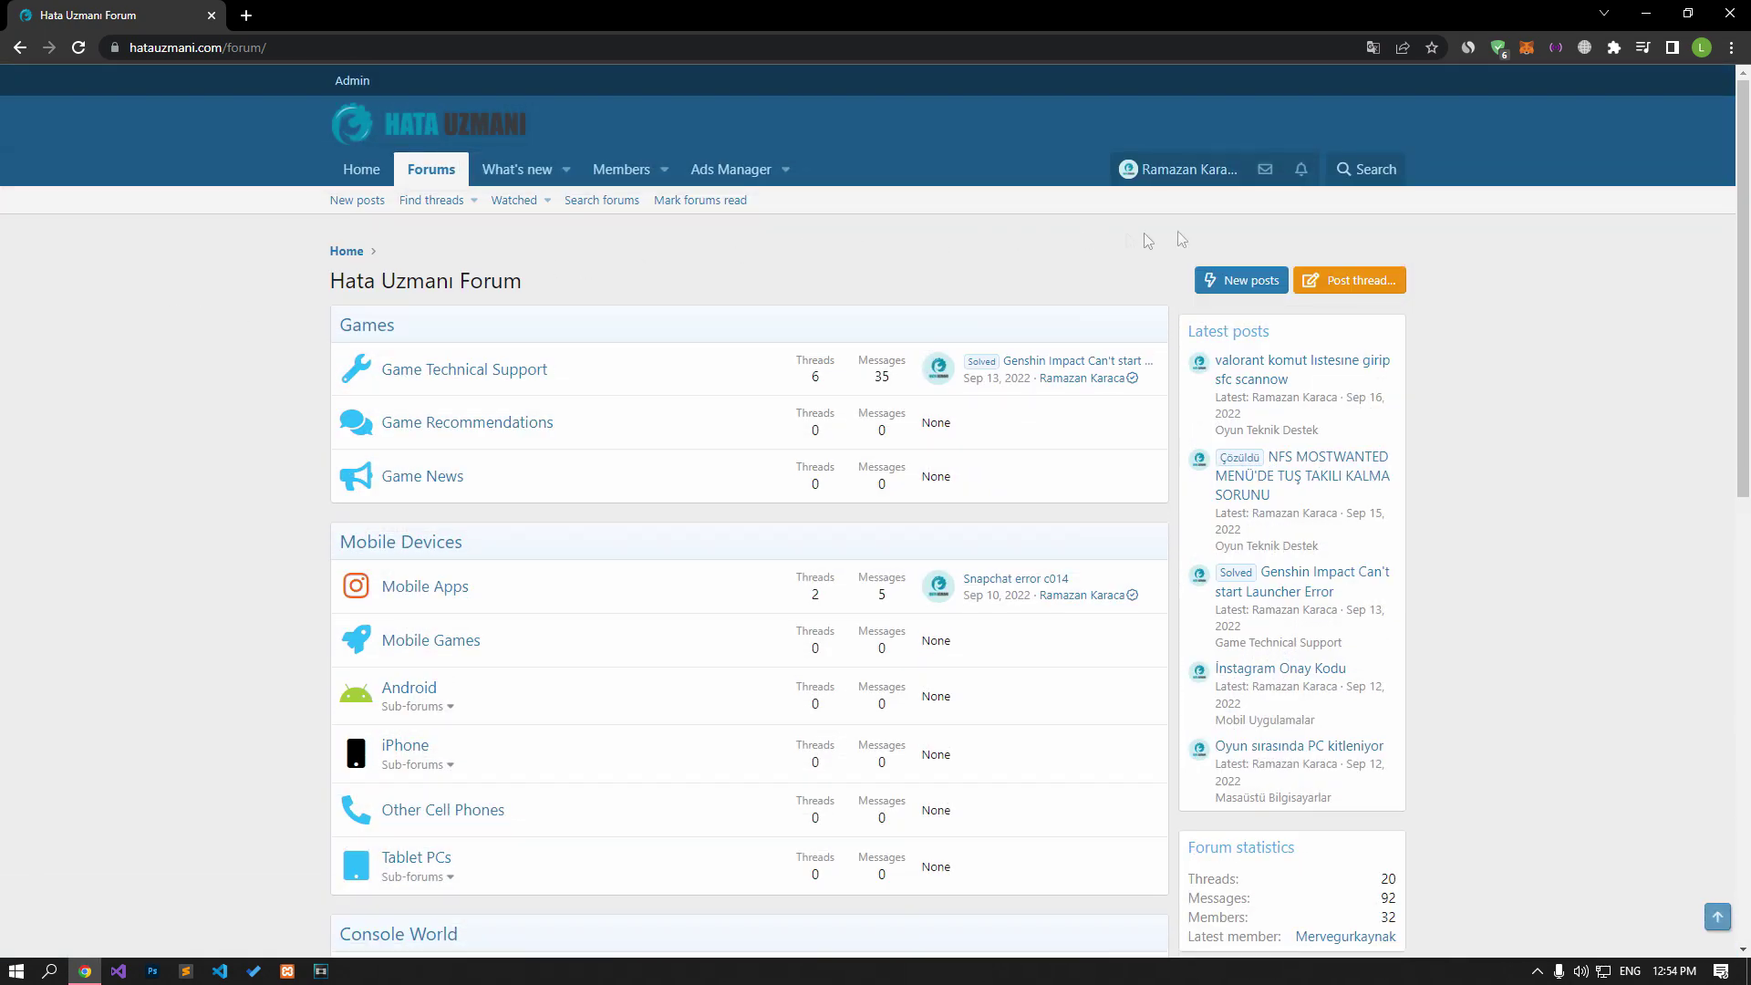
{"action": "left_click", "coordinate": [1393, 284]}
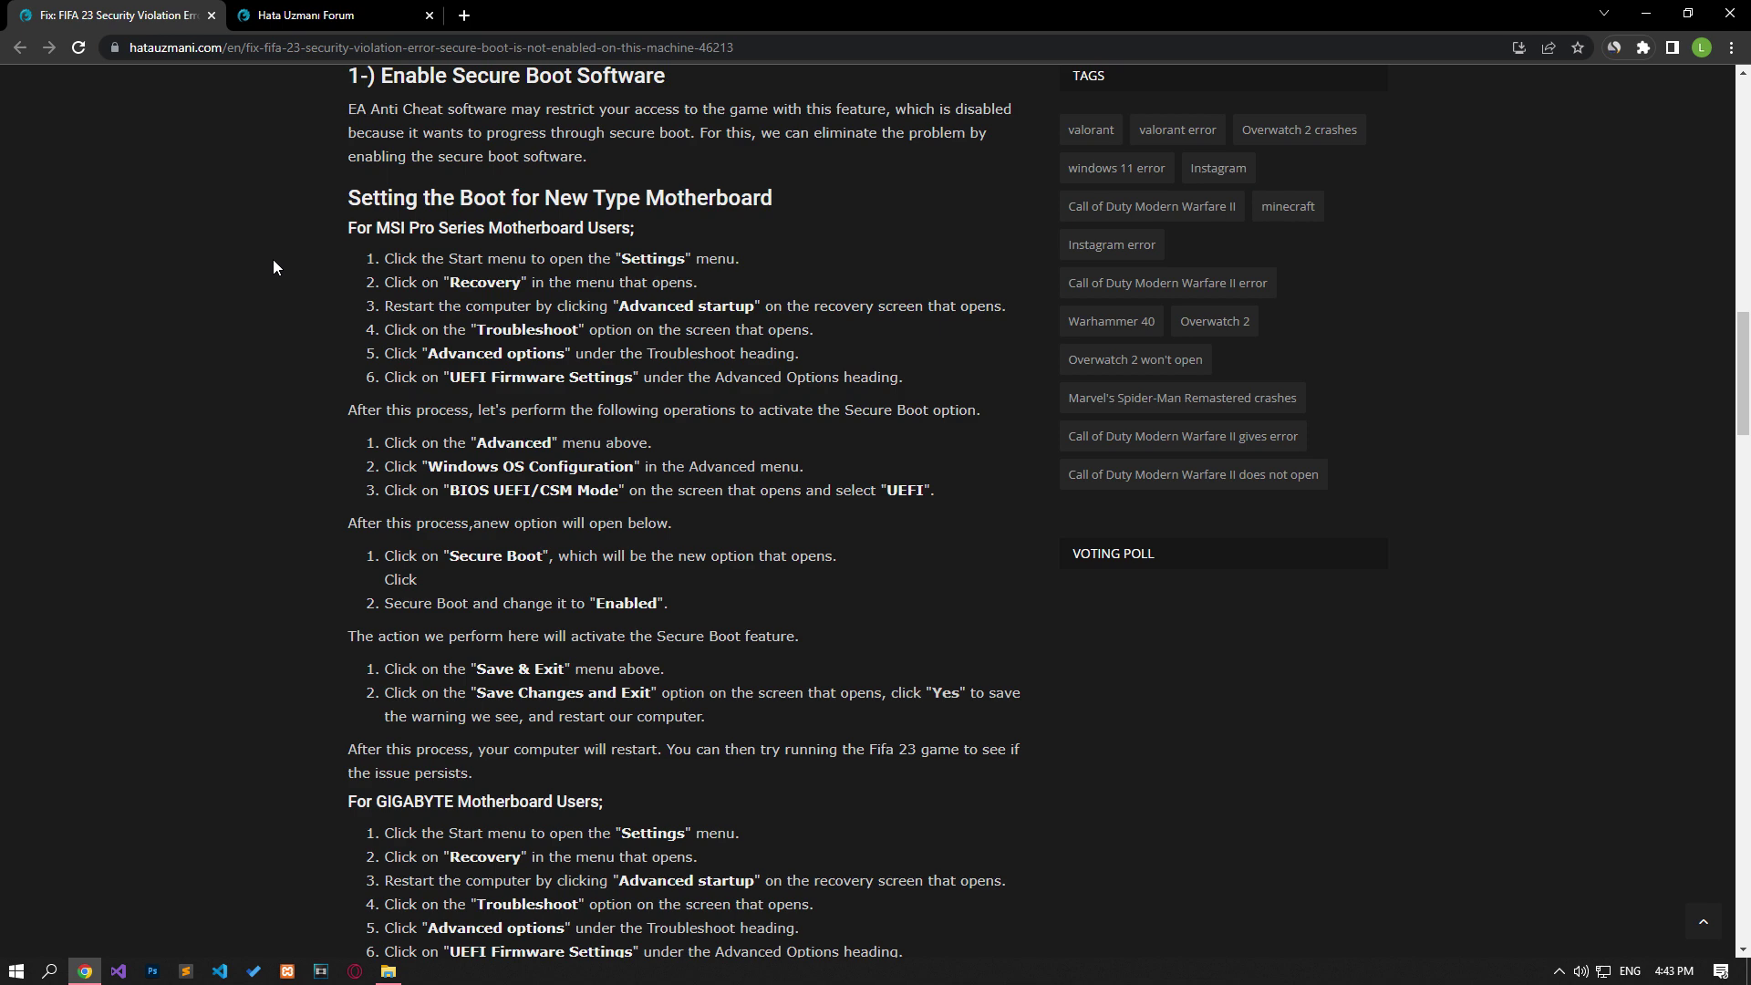
Step: In Windows Settings, search 'Reco' and bring up Recovery's Advanced startup Restart now option
{"action": "left_click", "coordinate": [16, 970]}
{"action": "left_click", "coordinate": [21, 890]}
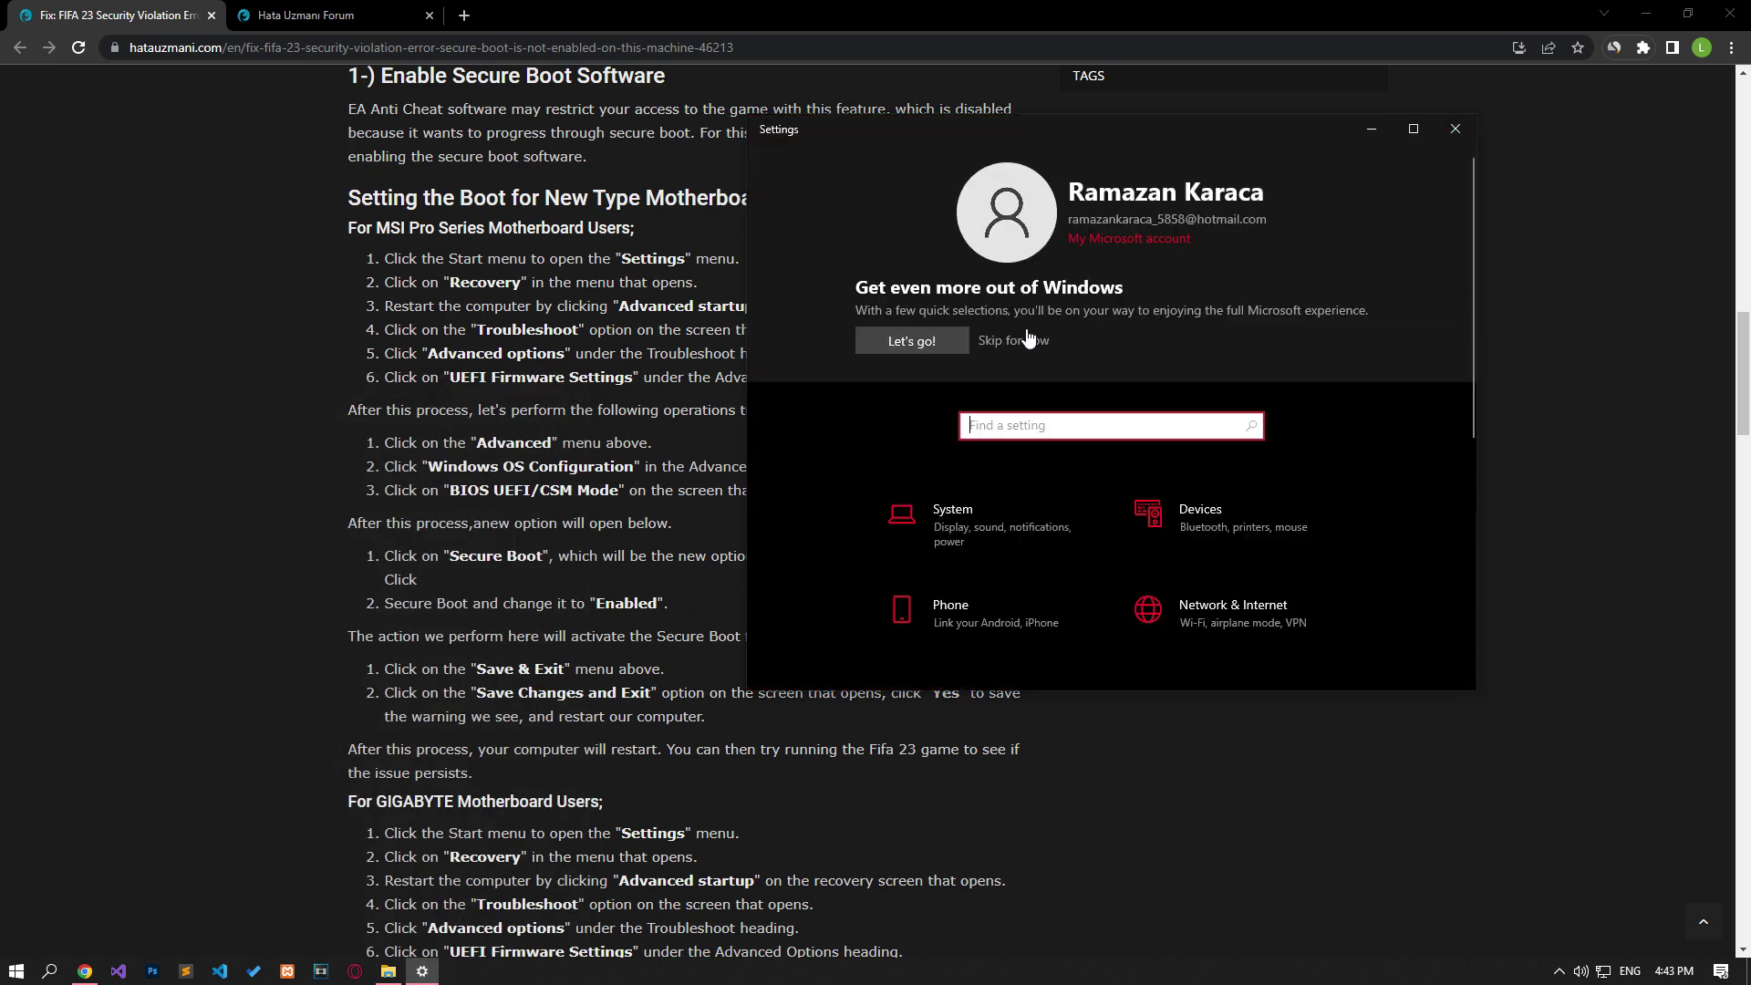
{"action": "left_click", "coordinate": [1027, 336]}
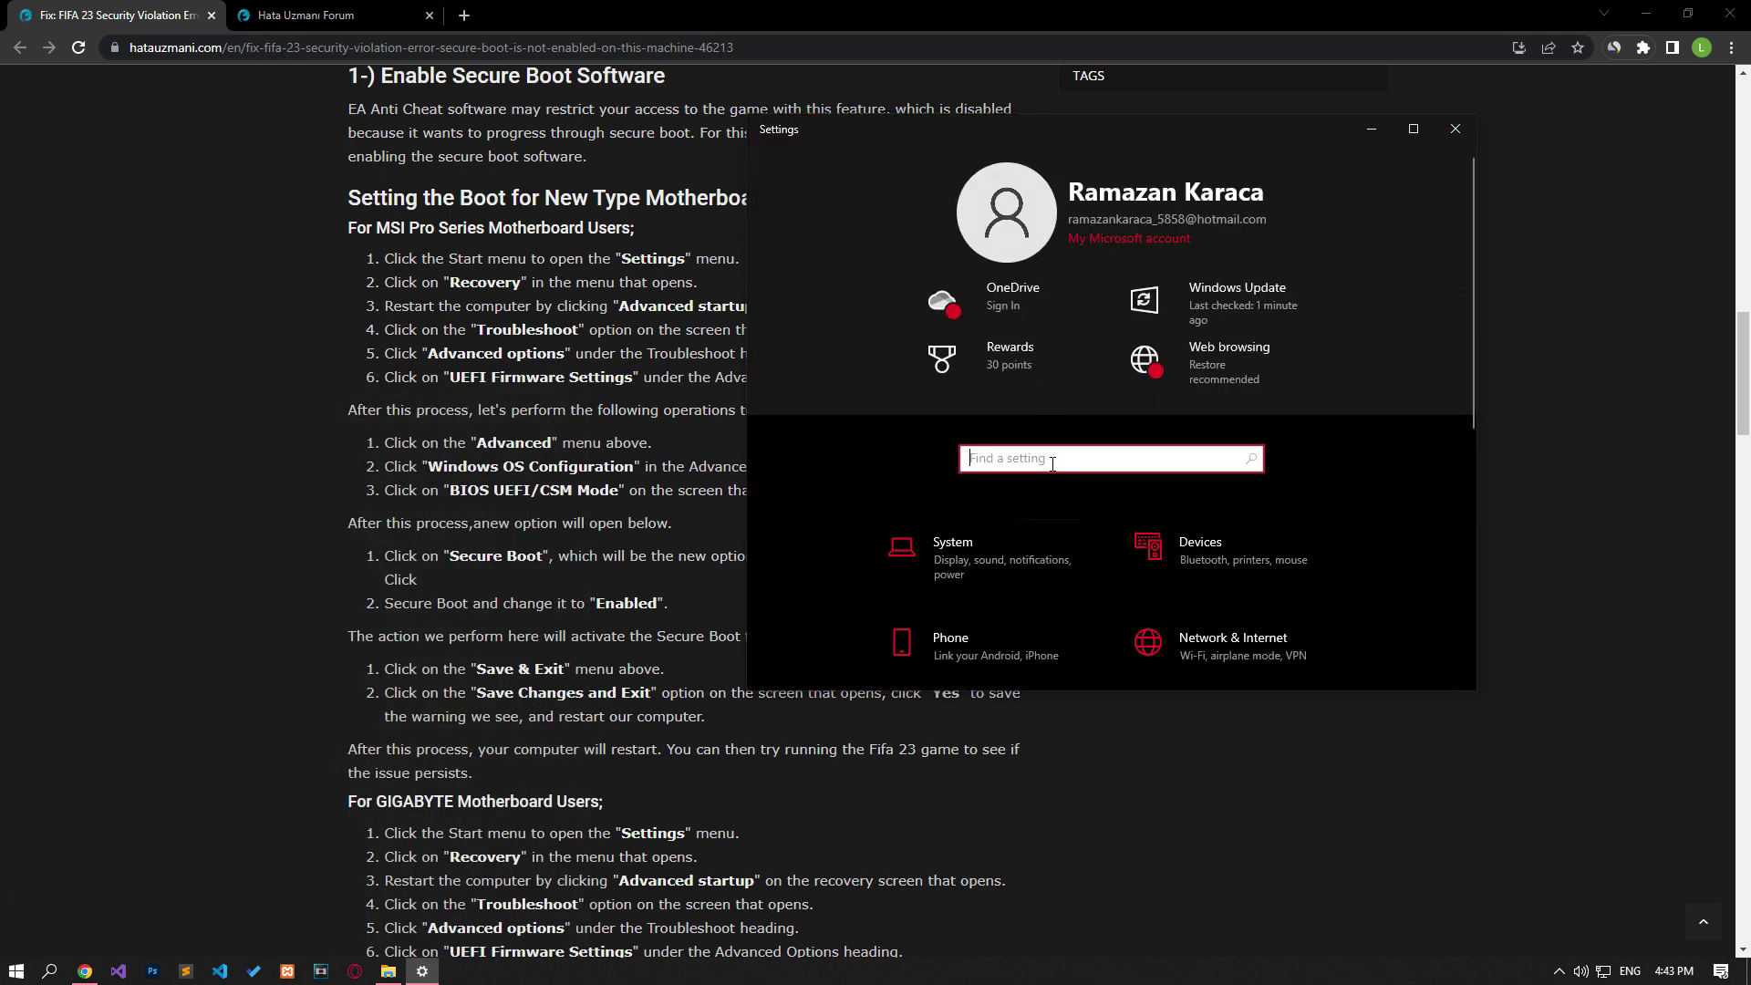
{"action": "type", "text": "Reco"}
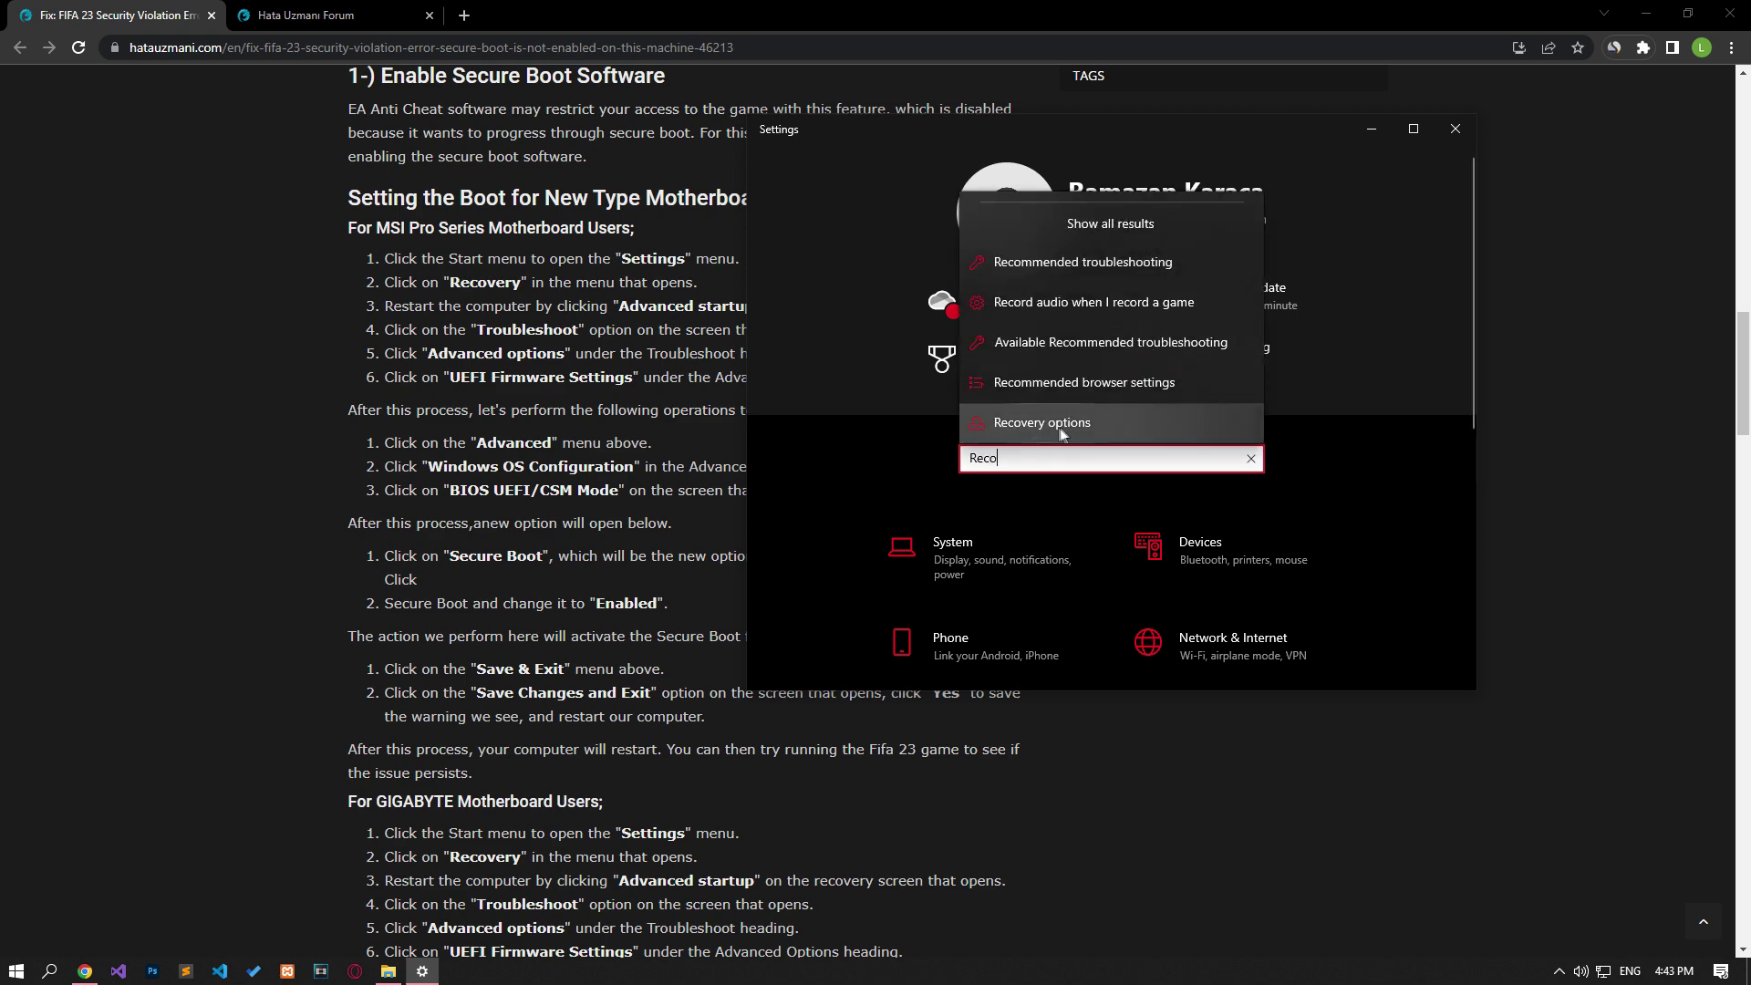
{"action": "left_click", "coordinate": [1059, 425]}
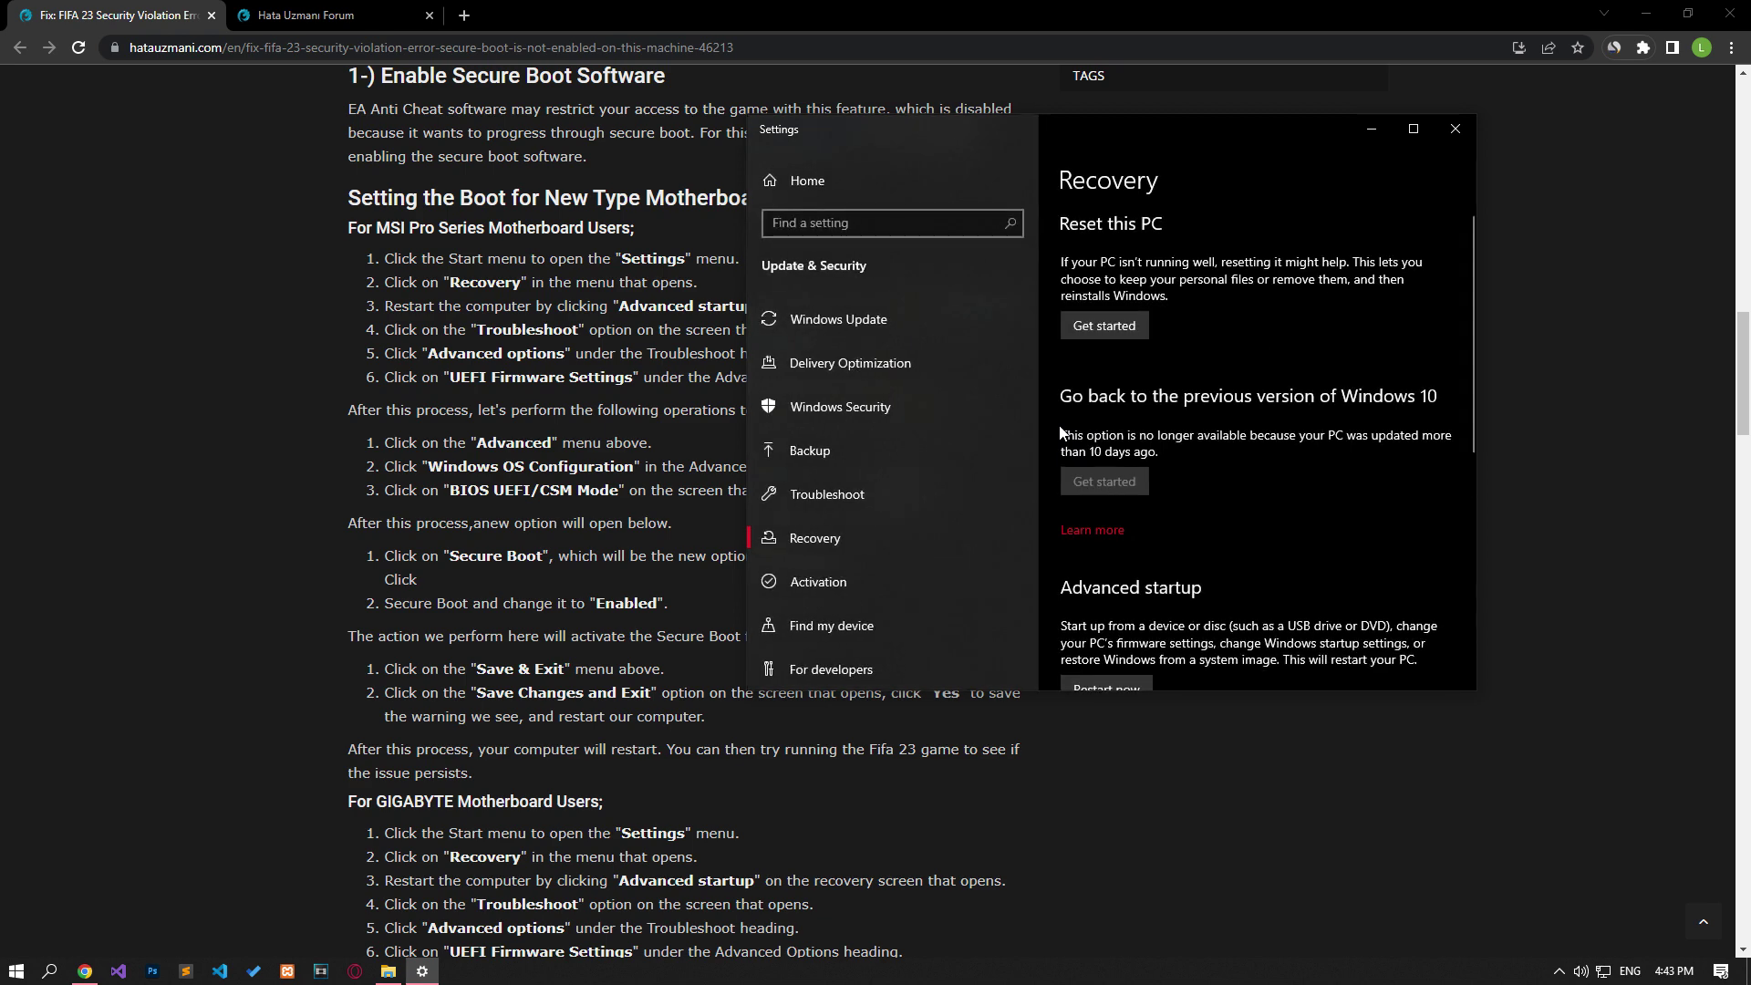
{"action": "scroll", "coordinate": [1233, 449], "scroll_direction": "down", "scroll_amount": 2}
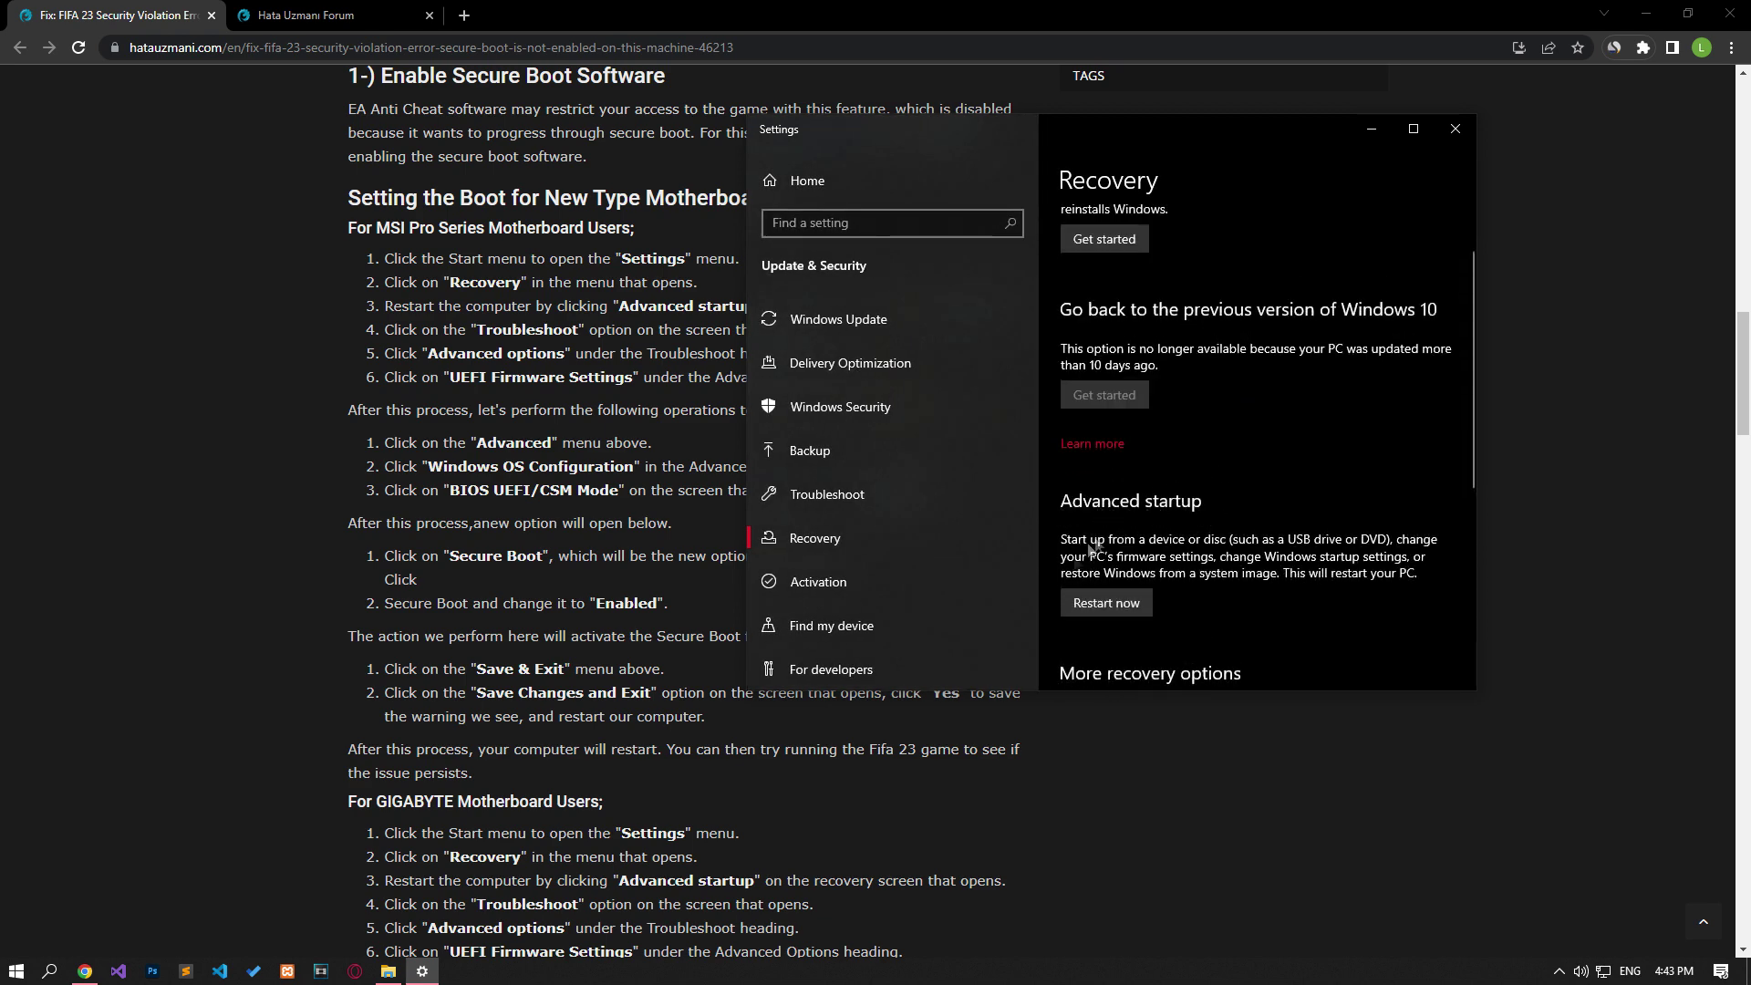
{"action": "left_click", "coordinate": [1111, 602]}
Step: View the MSI PRO screenshots from 1.jpg to 6.jpg, Secure Boot Enabled, then close the viewer
{"action": "left_click", "coordinate": [390, 972]}
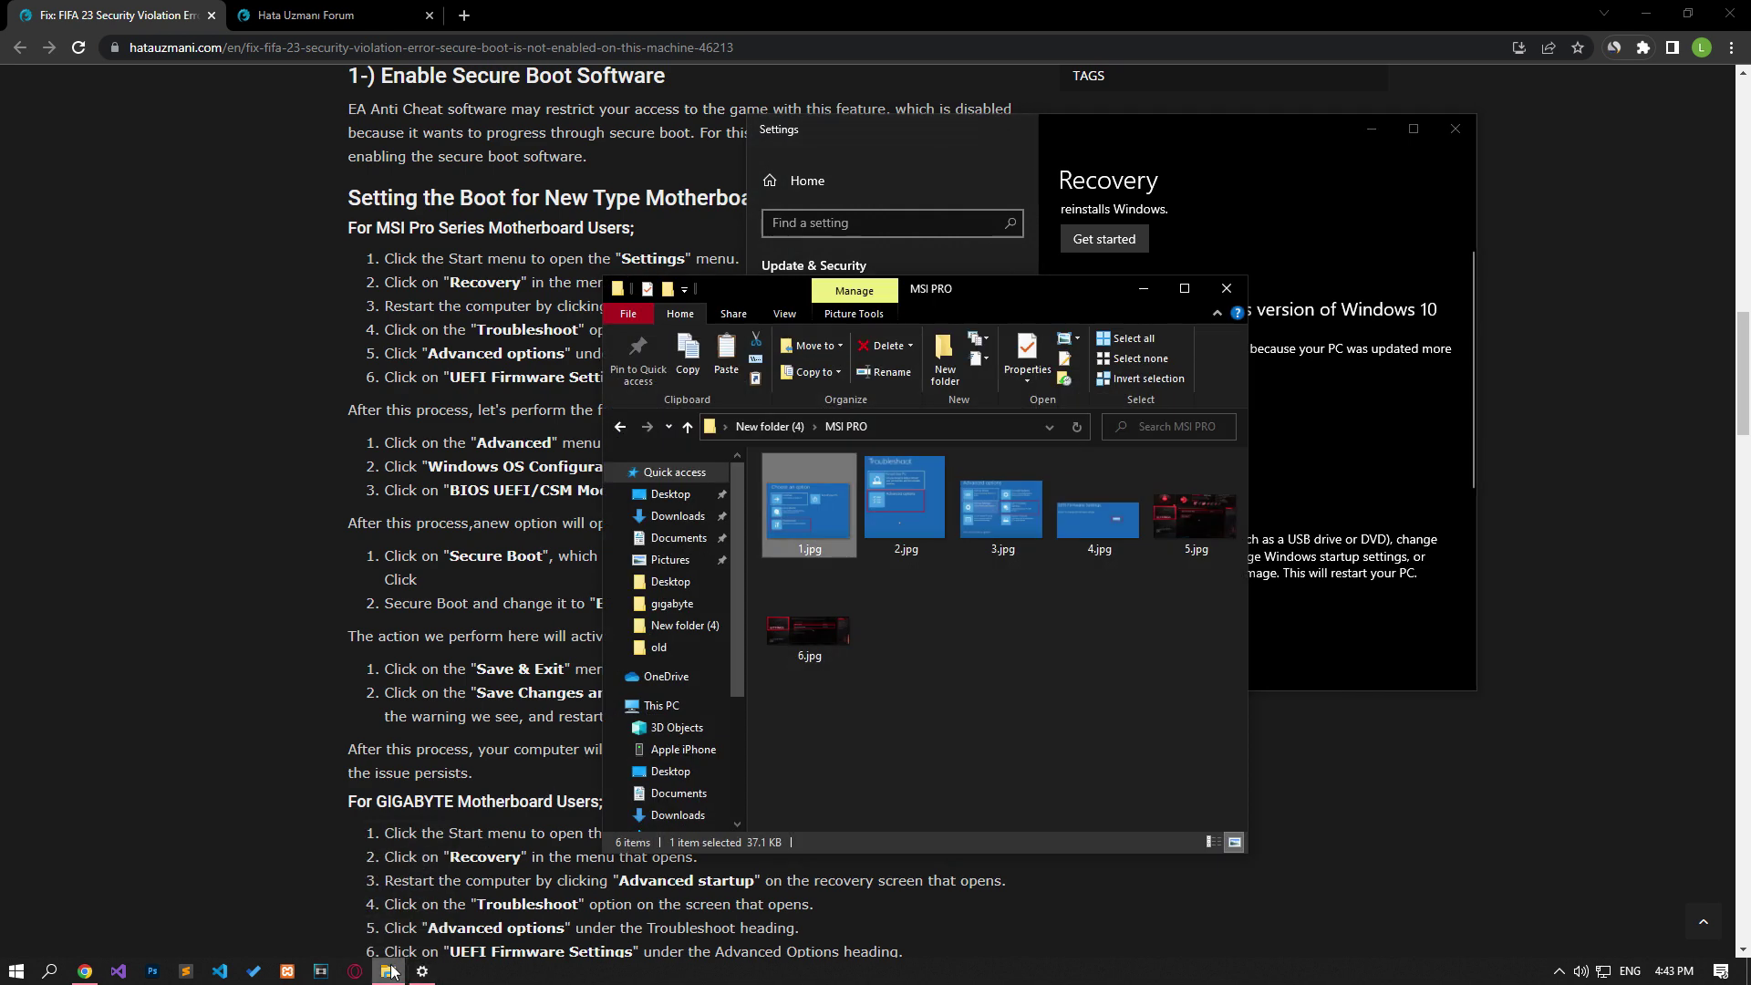
{"action": "double_click", "coordinate": [814, 501]}
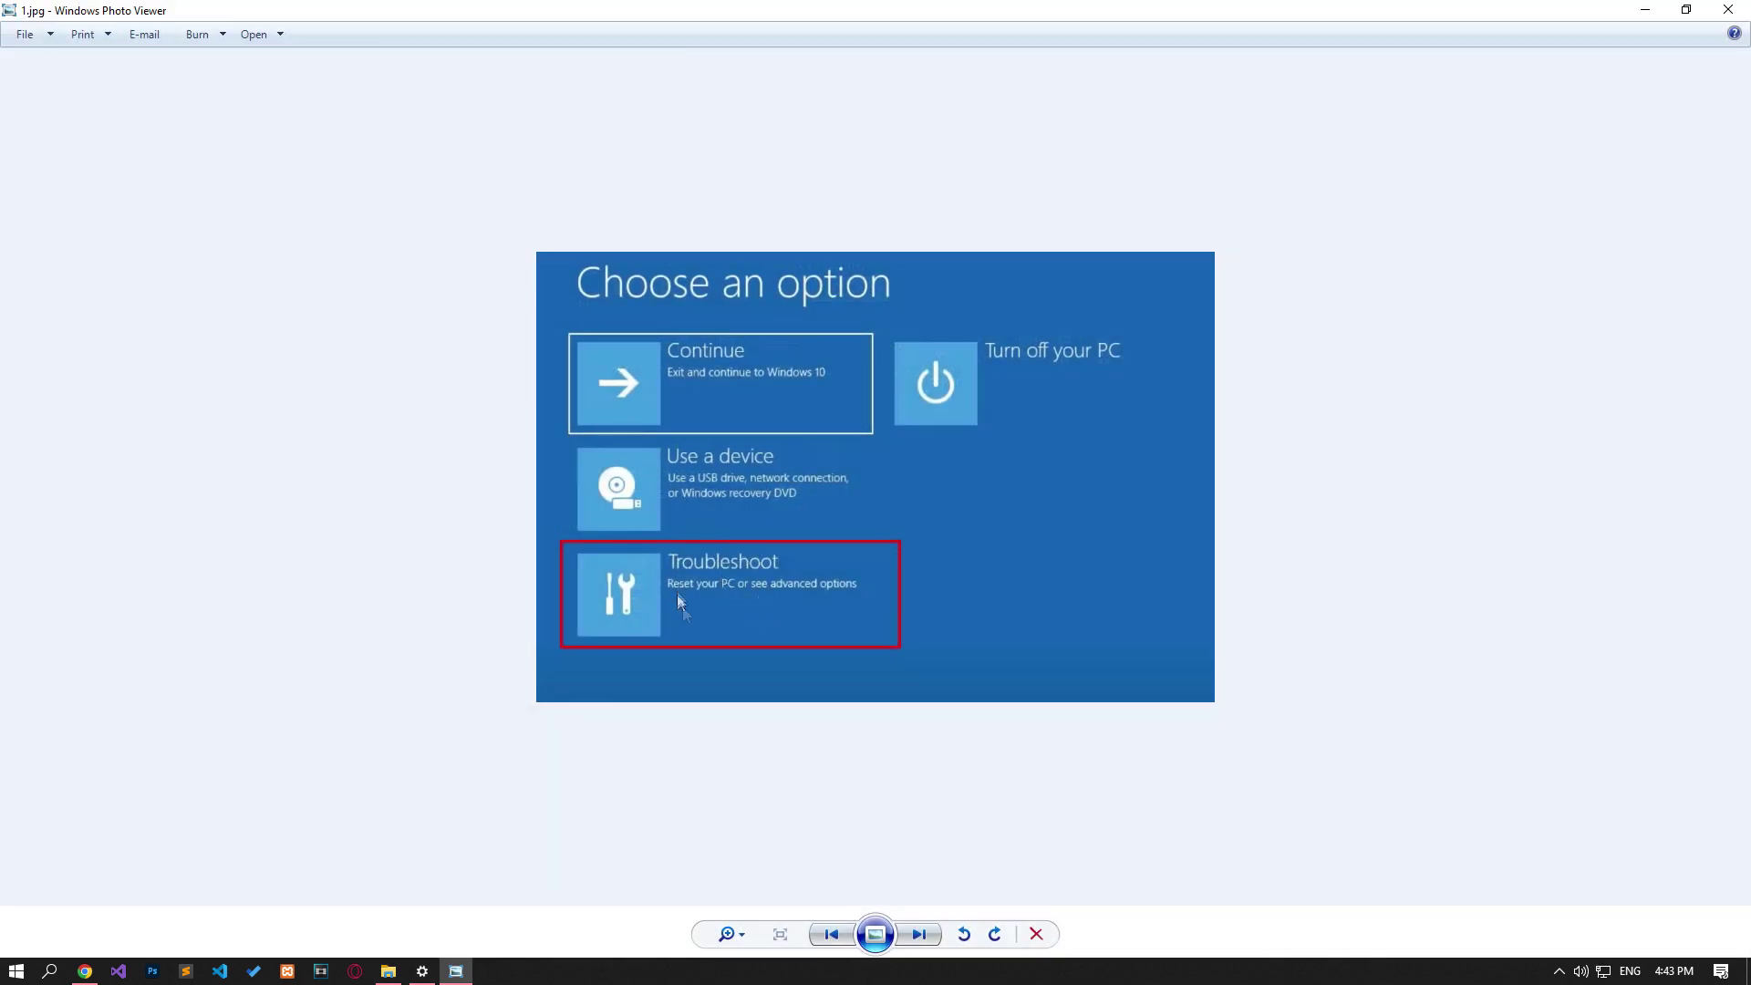
{"action": "key", "text": "Right"}
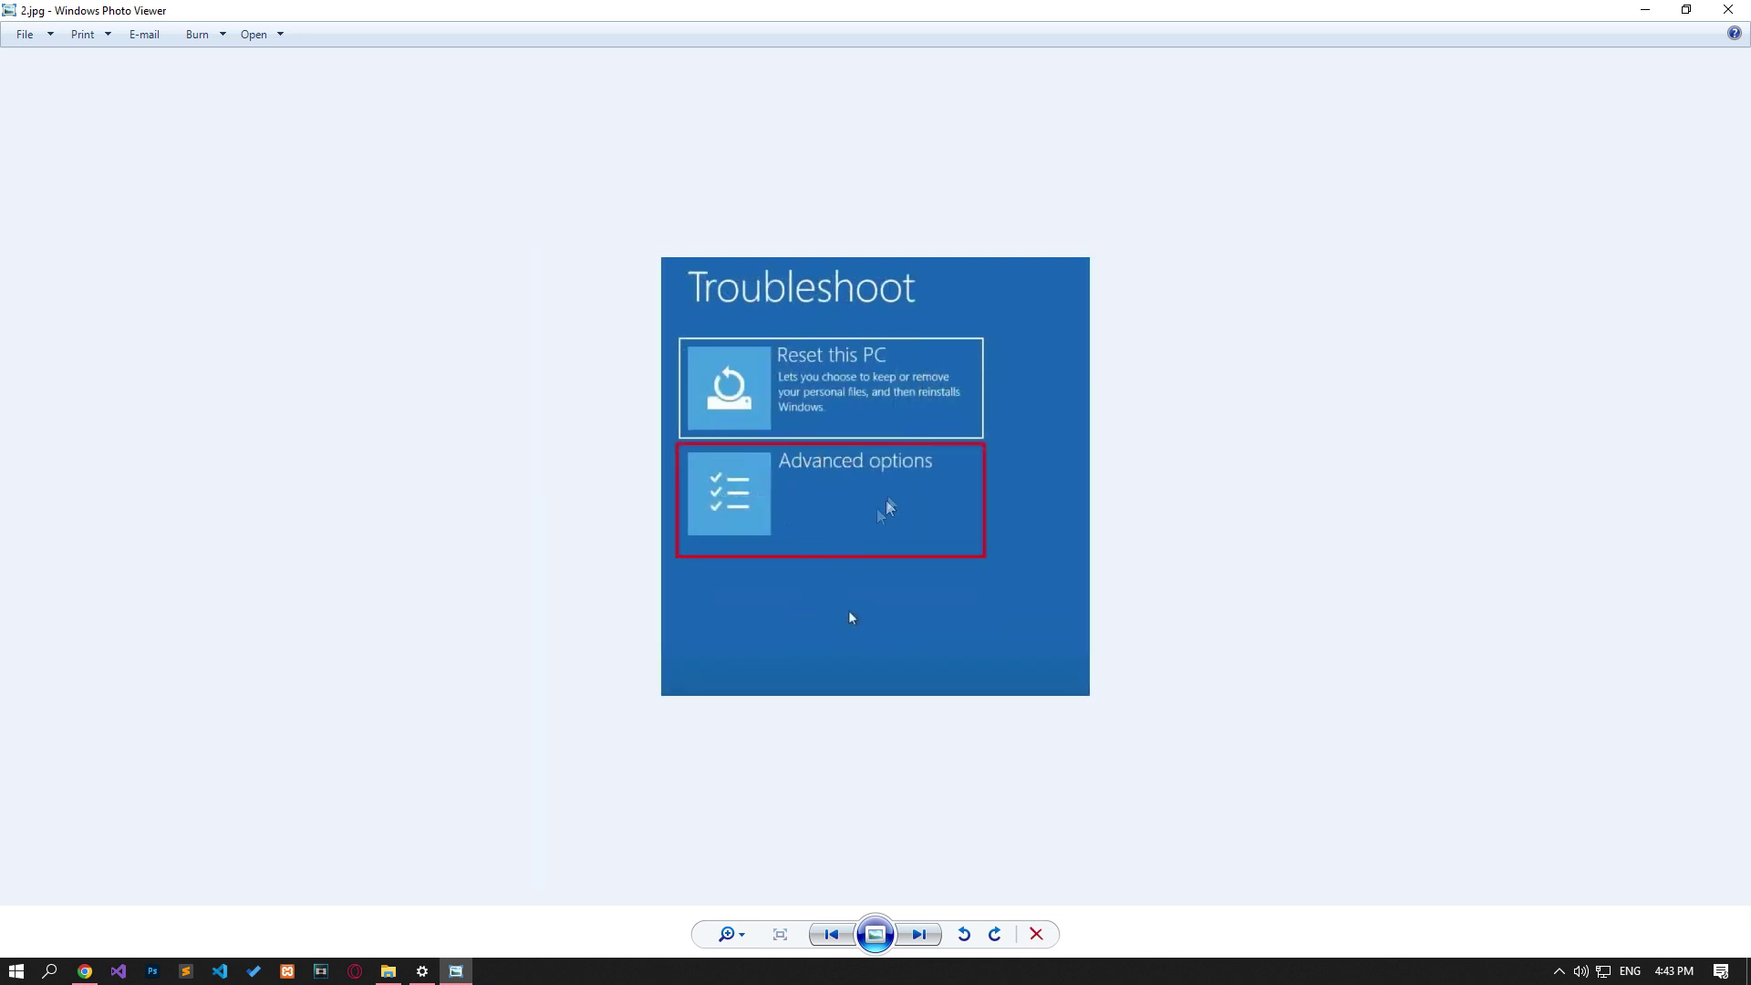
{"action": "key", "text": "Right"}
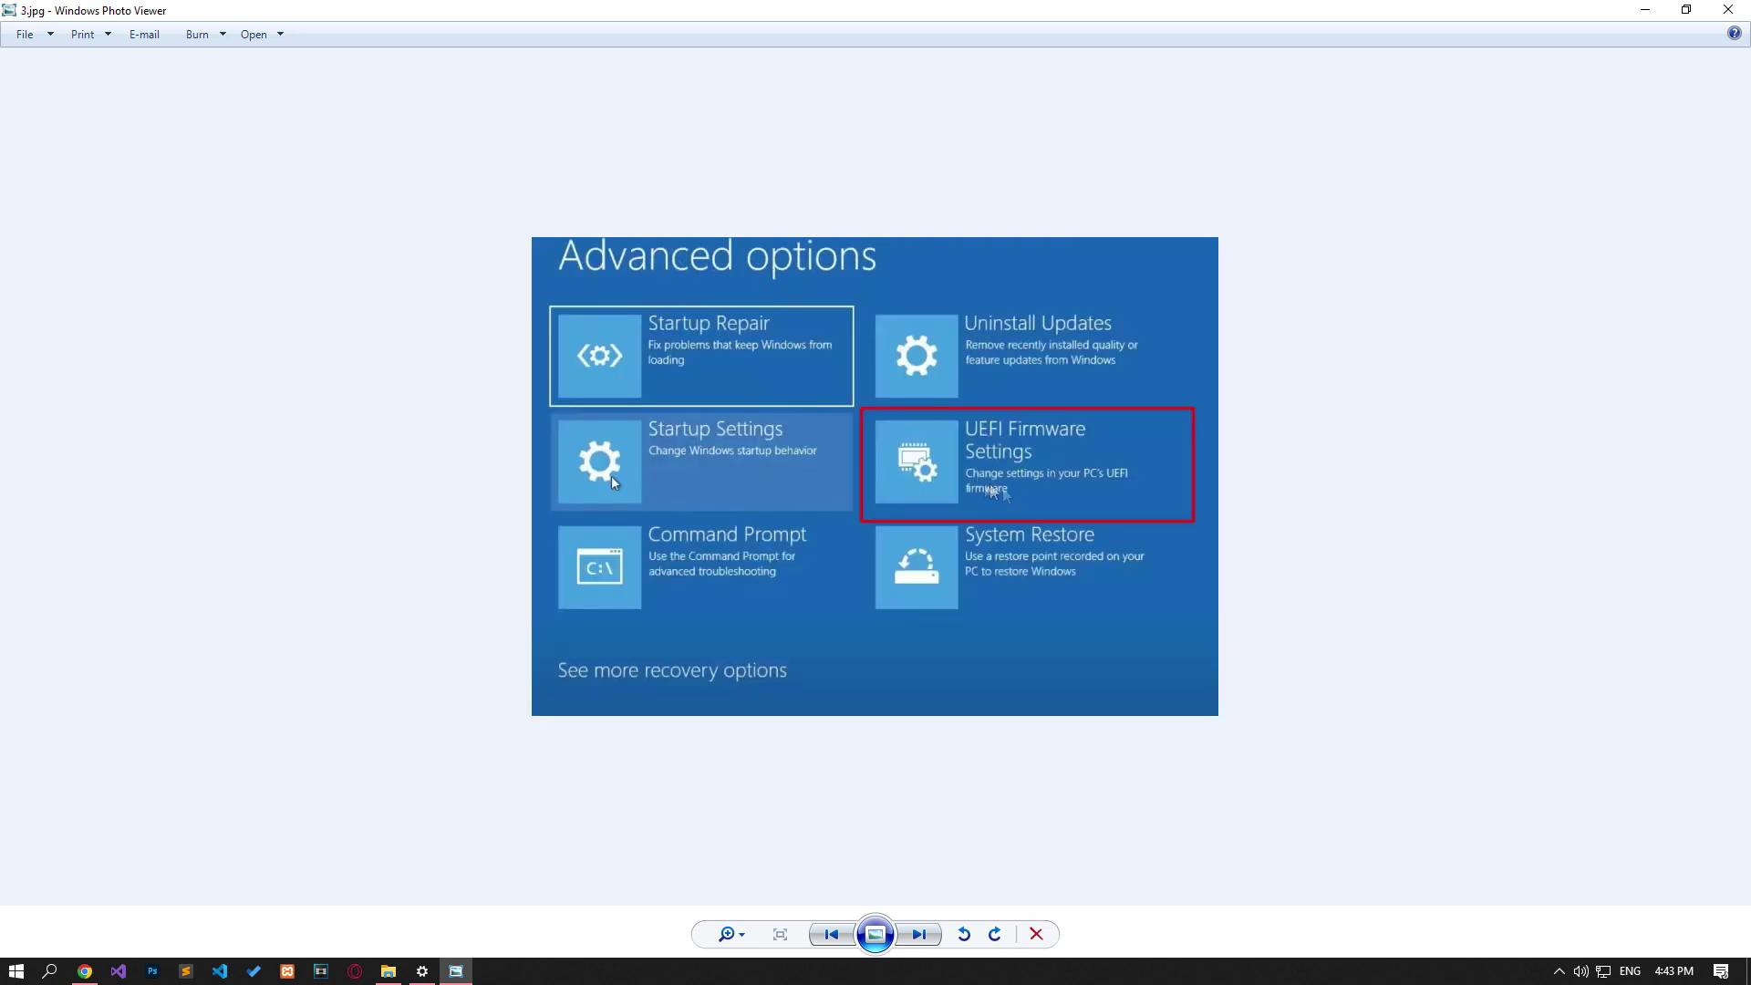
{"action": "key", "text": "Right"}
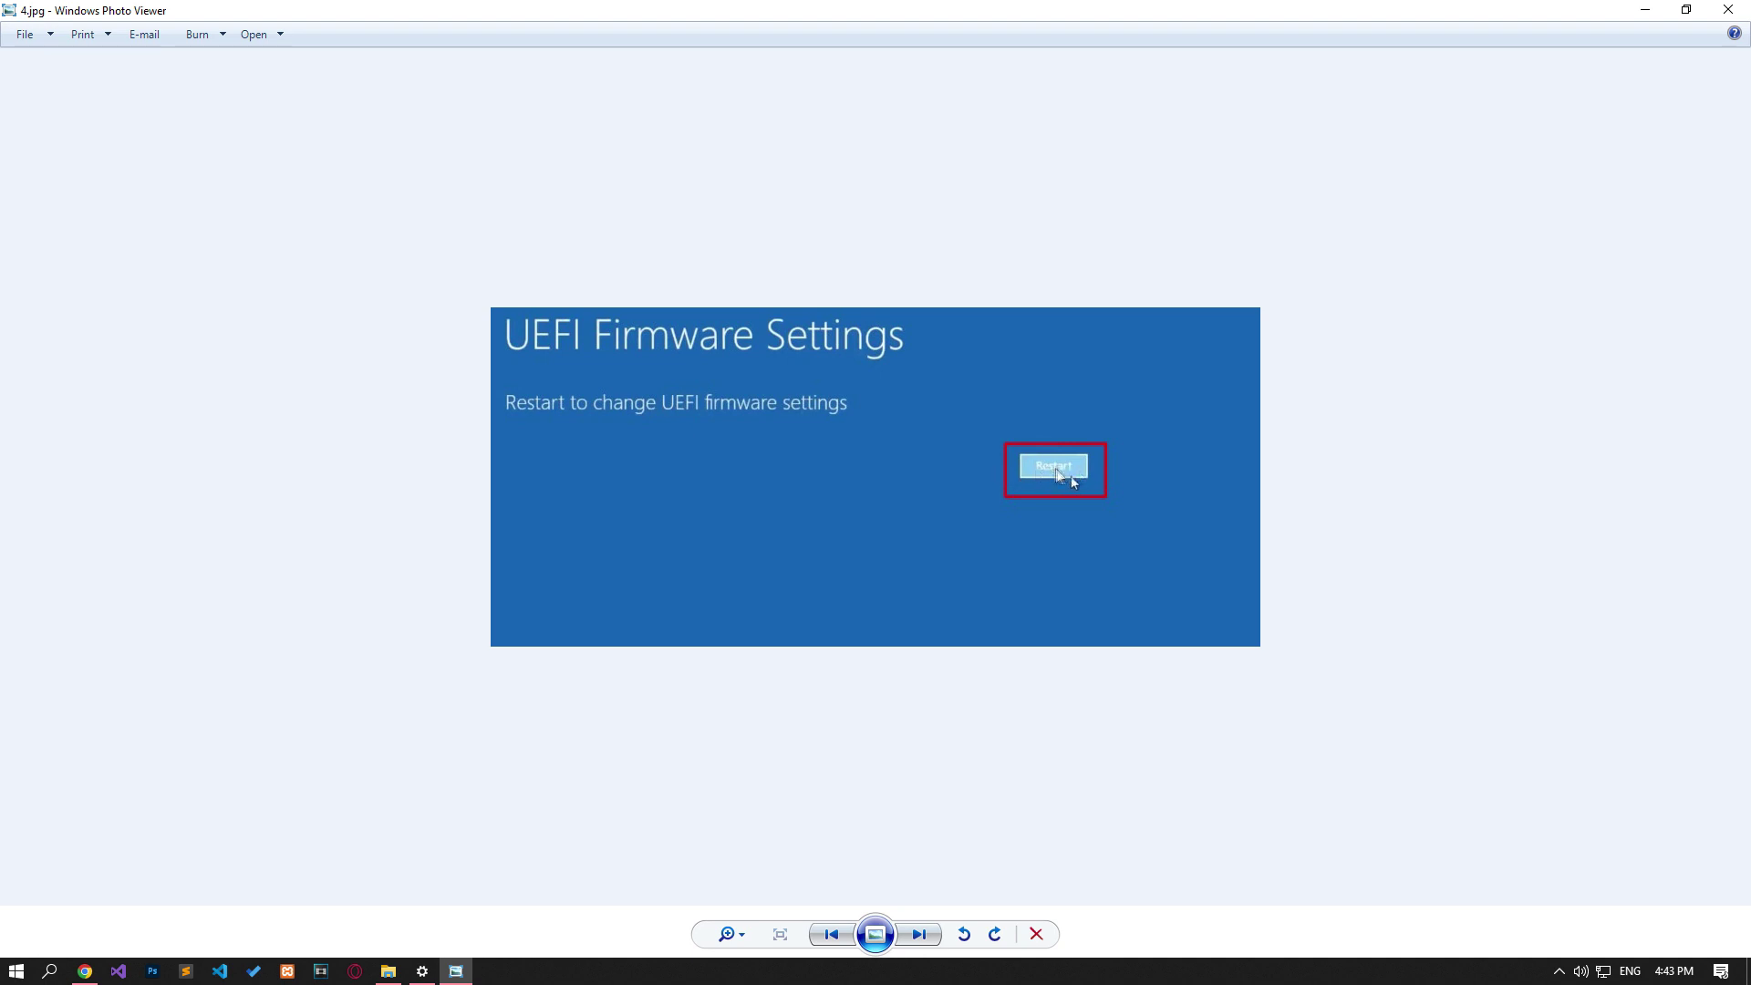
{"action": "key", "text": "Right"}
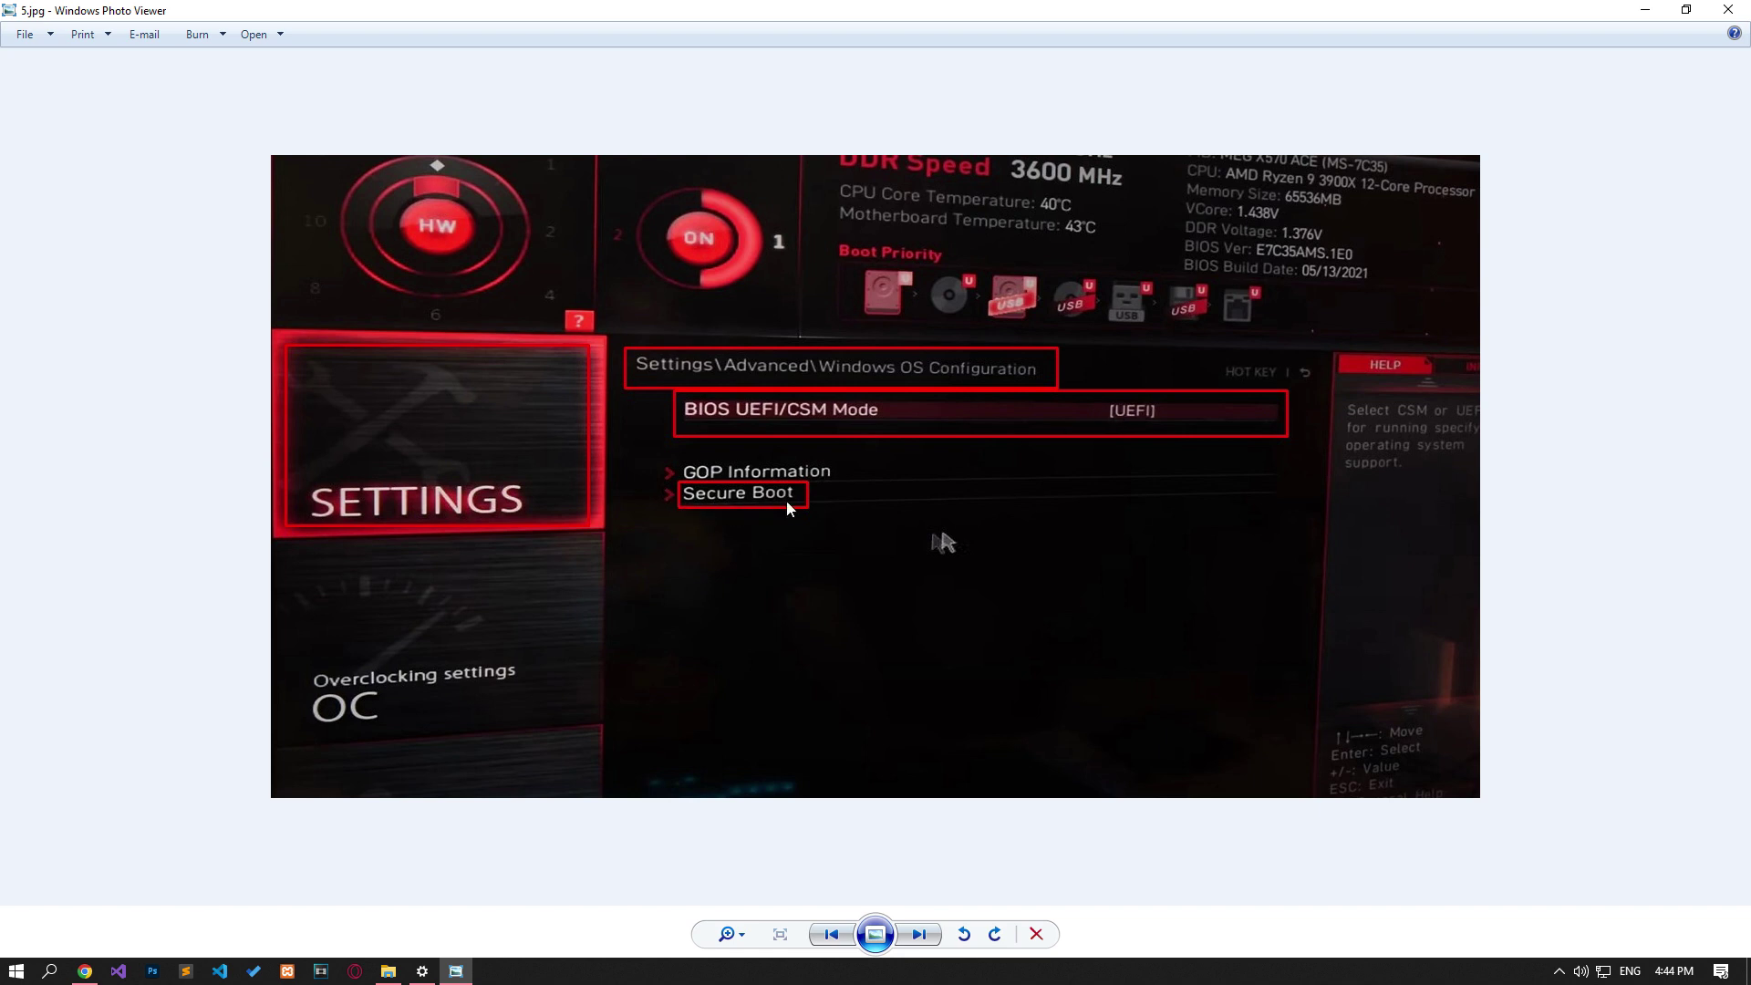
{"action": "left_click", "coordinate": [919, 934]}
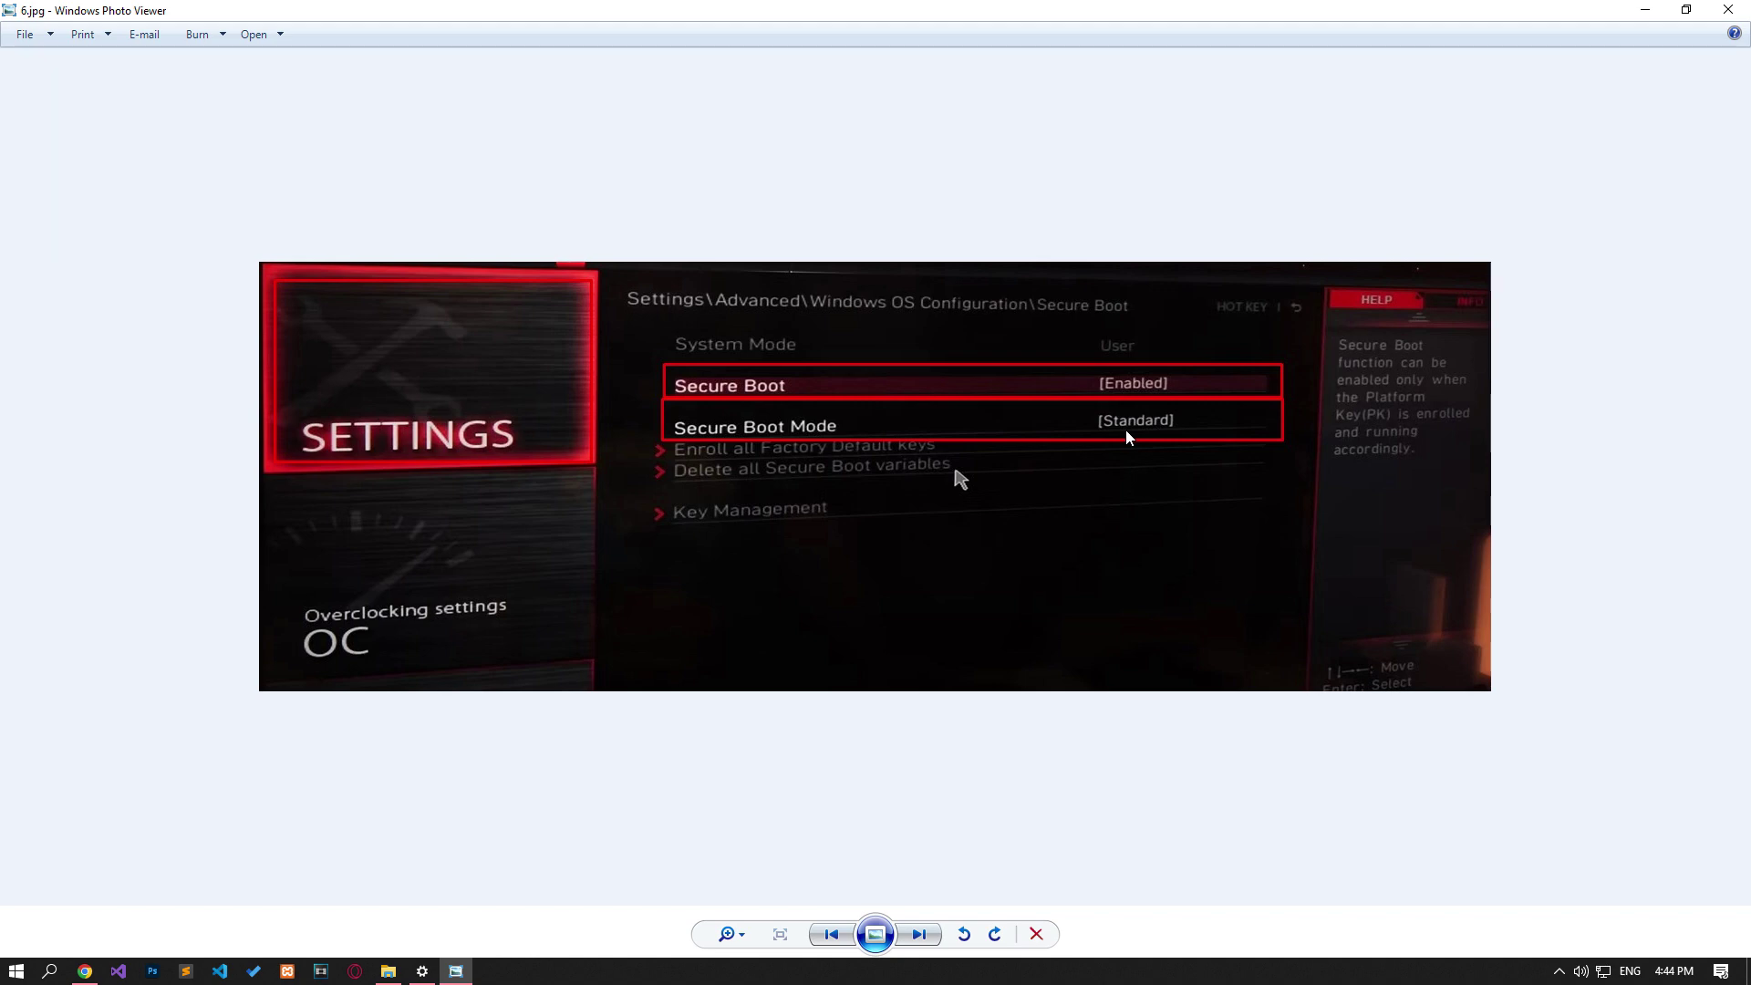
{"action": "left_click", "coordinate": [1729, 9]}
Step: View the gigabyte folder's screenshots from 1.jpg to the Secure Boot photo, then close the viewer
{"action": "double_click", "coordinate": [809, 506]}
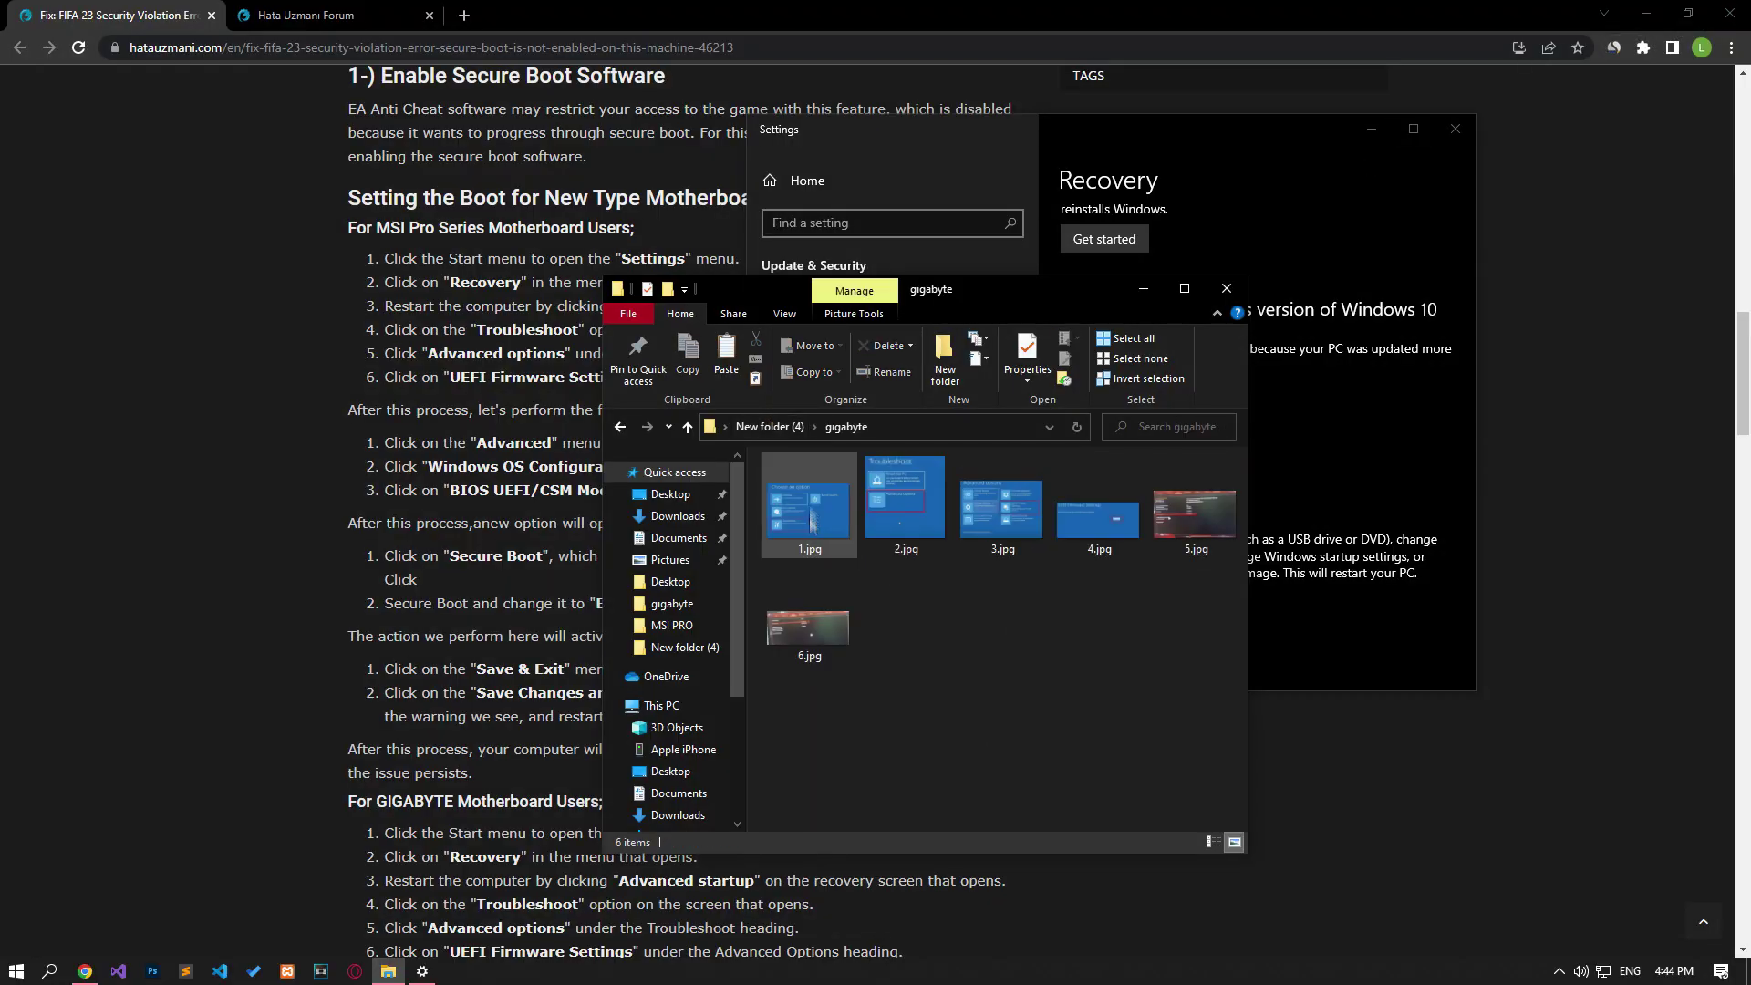
{"action": "key", "text": "Right"}
{"action": "key", "text": "Right"}
{"action": "key", "text": "Right"}
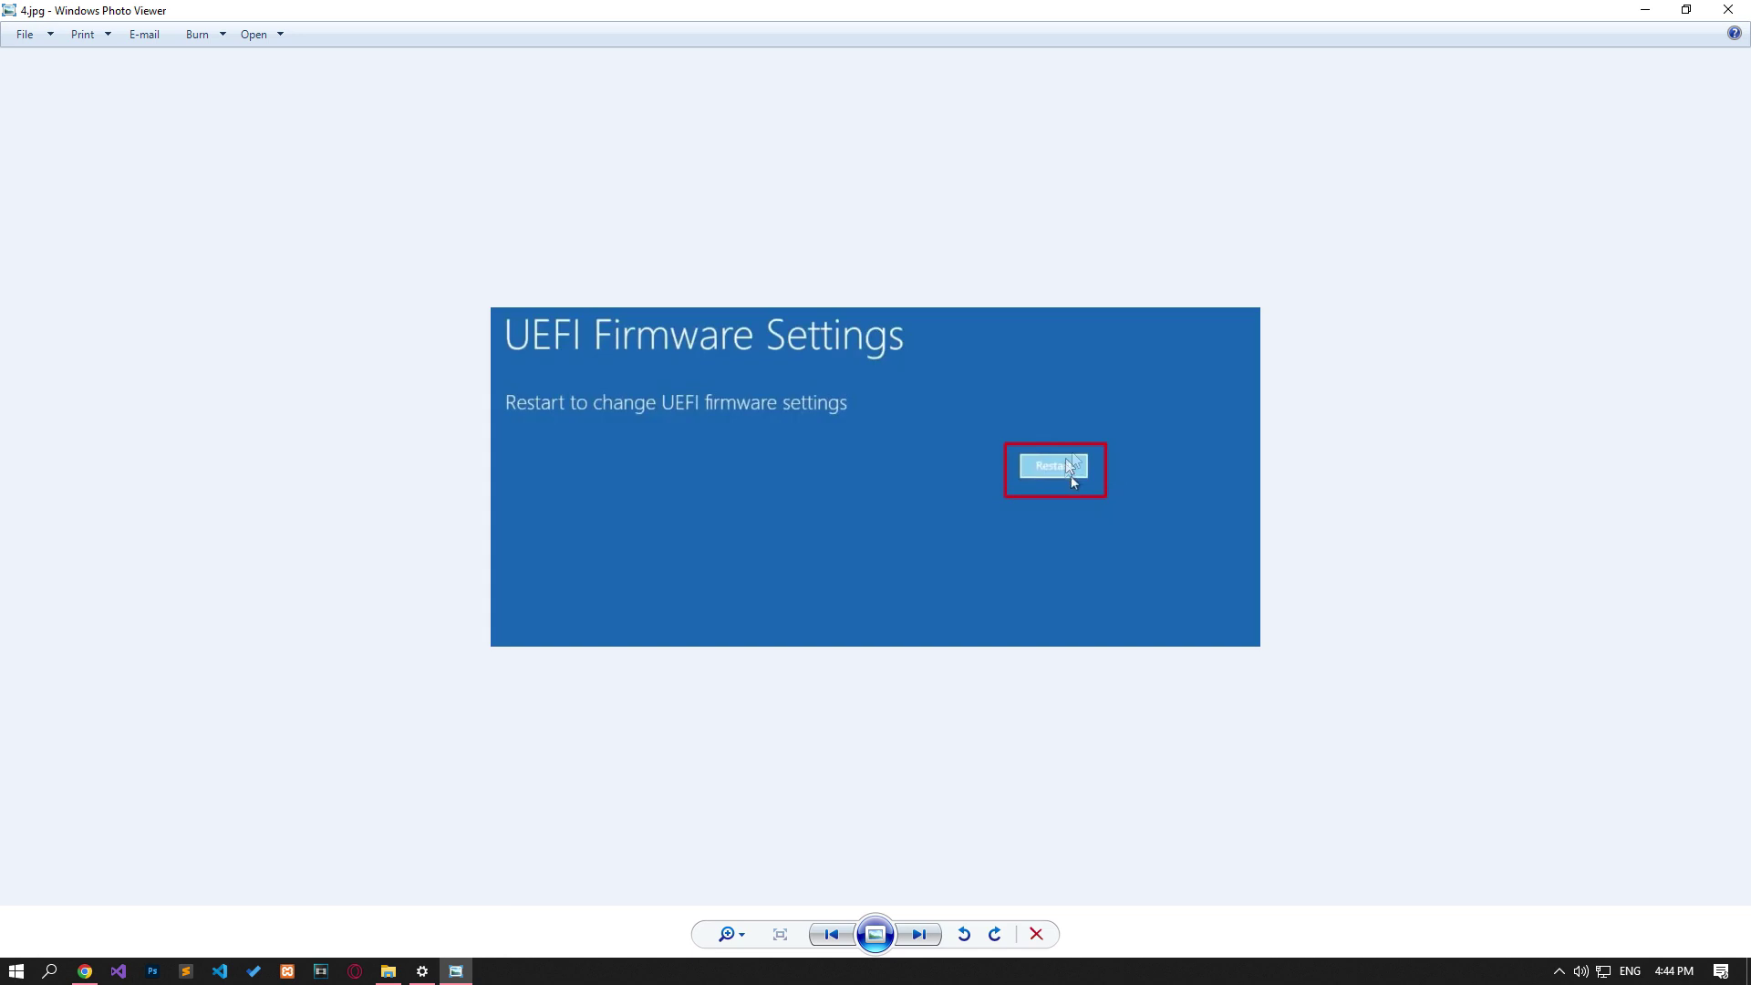
{"action": "key", "text": "Right"}
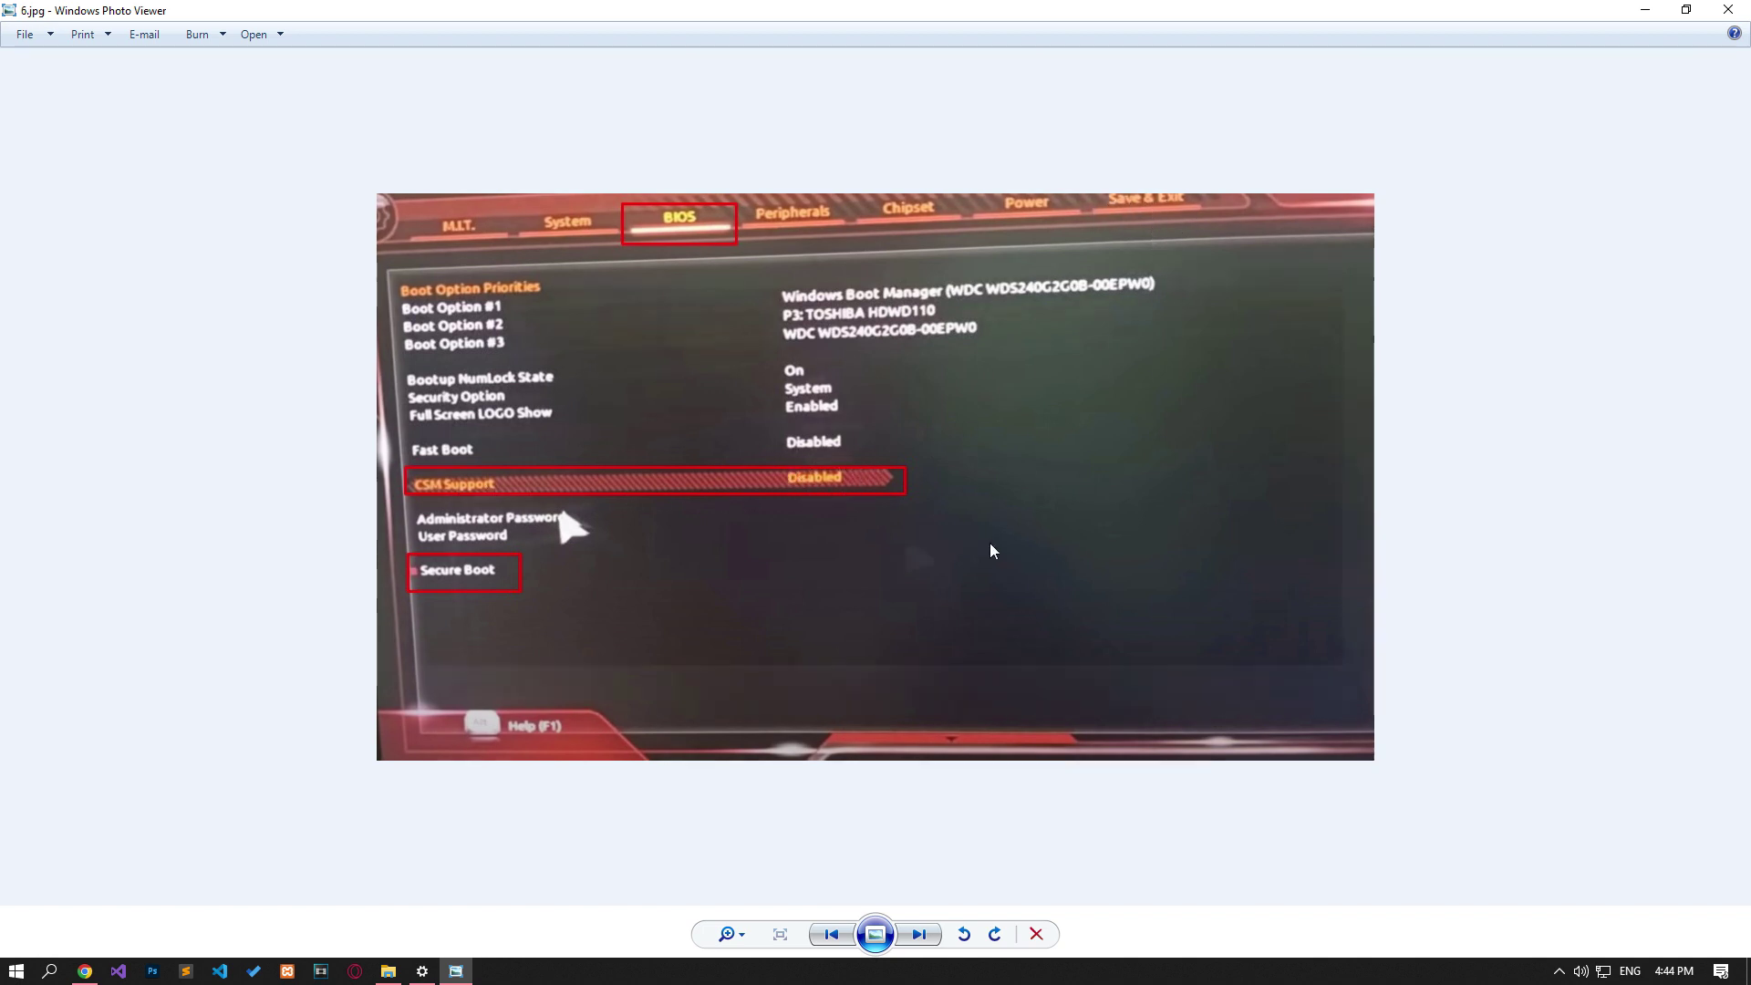
{"action": "key", "text": "Right"}
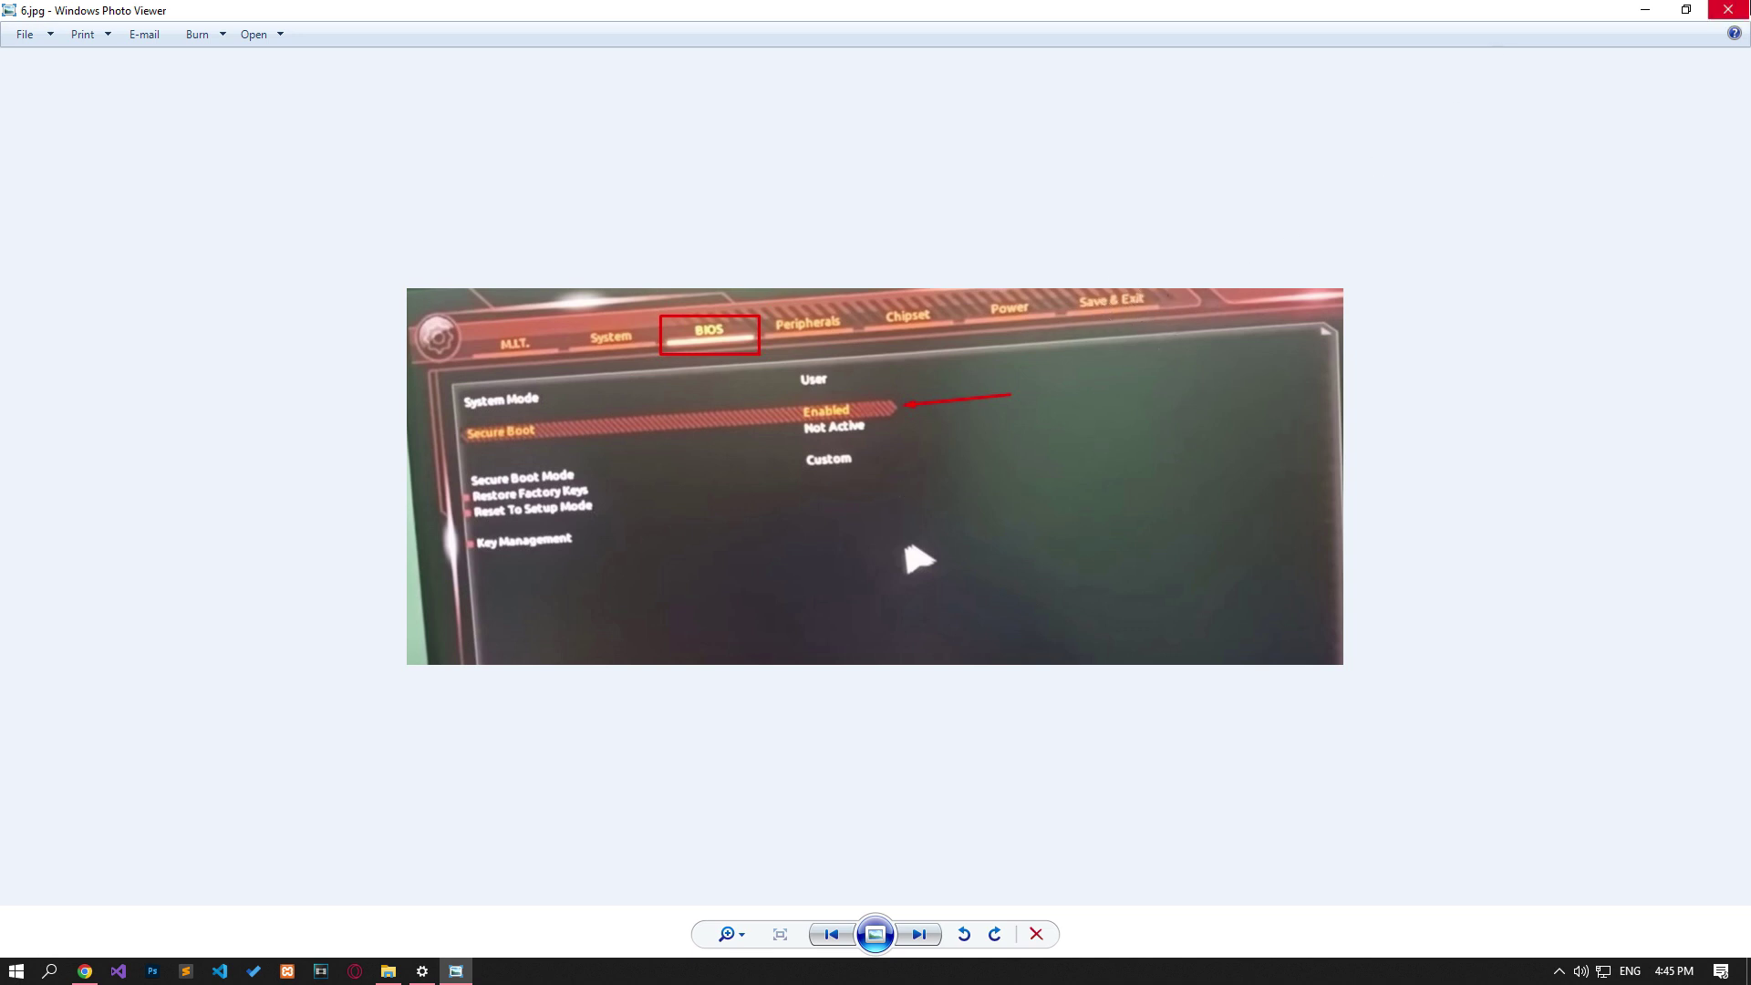
{"action": "left_click", "coordinate": [1729, 10]}
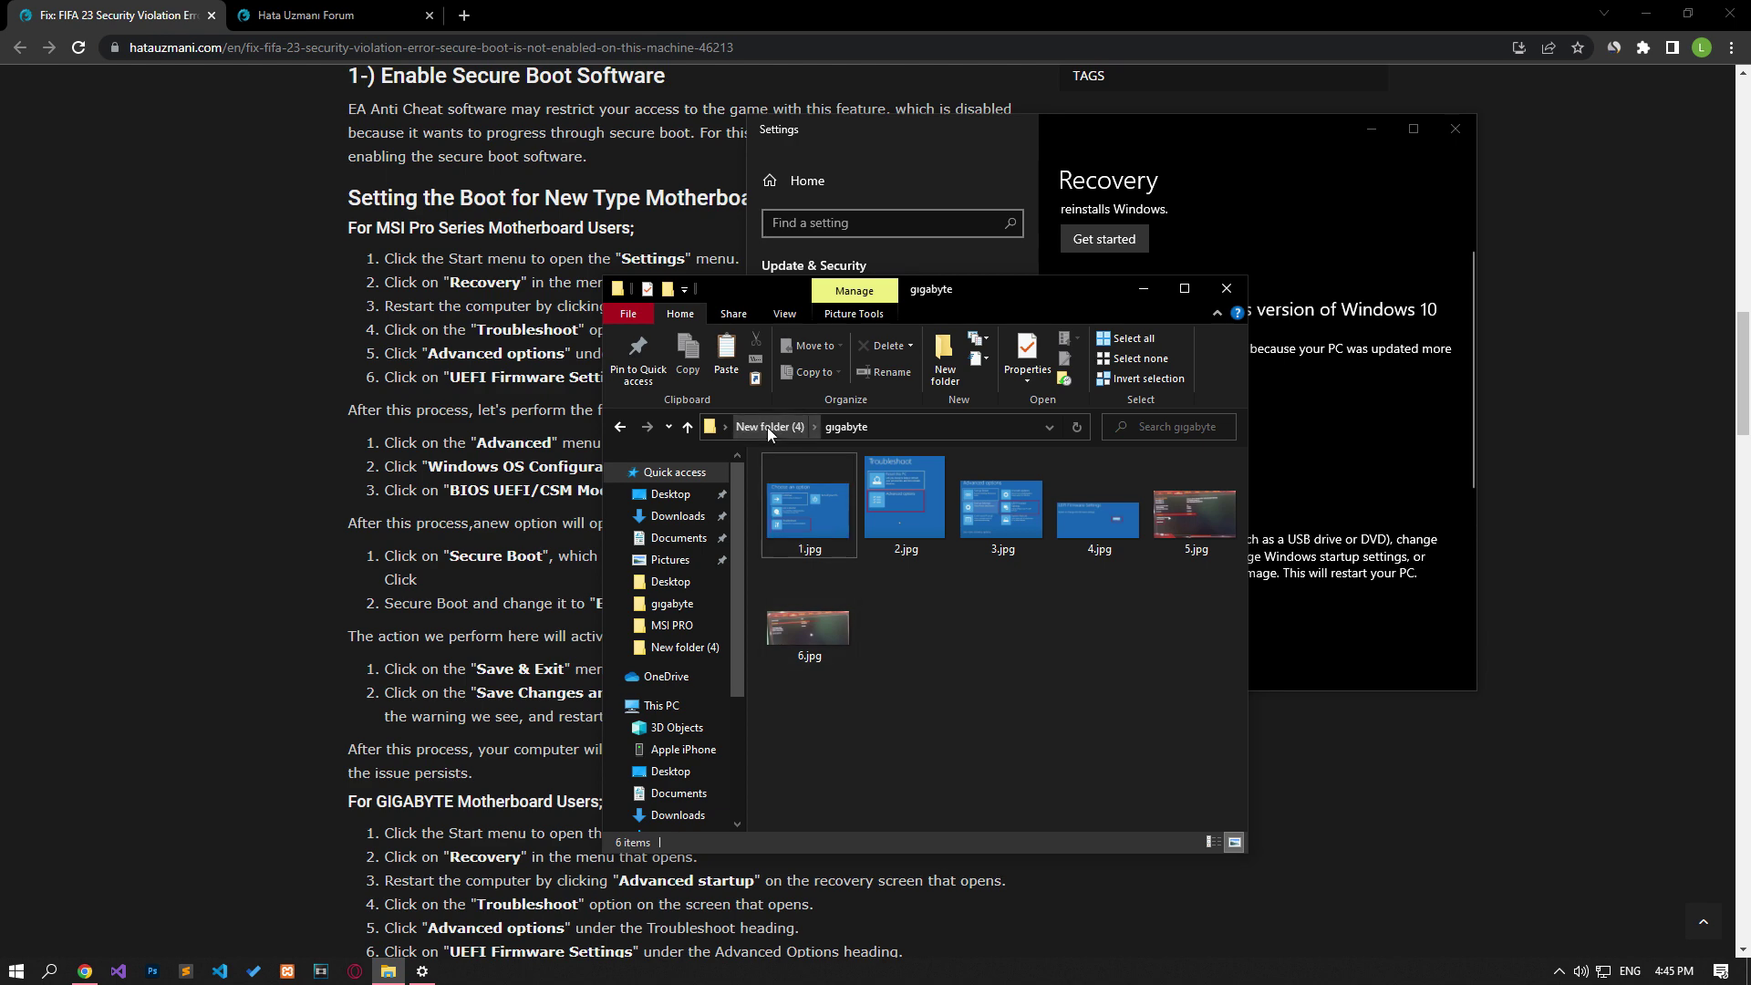
Step: From New folder (4), open the 'old' folder's 1.jpg and advance to the UEFI Firmware Settings screenshot
{"action": "left_click", "coordinate": [768, 427]}
{"action": "left_click", "coordinate": [971, 492]}
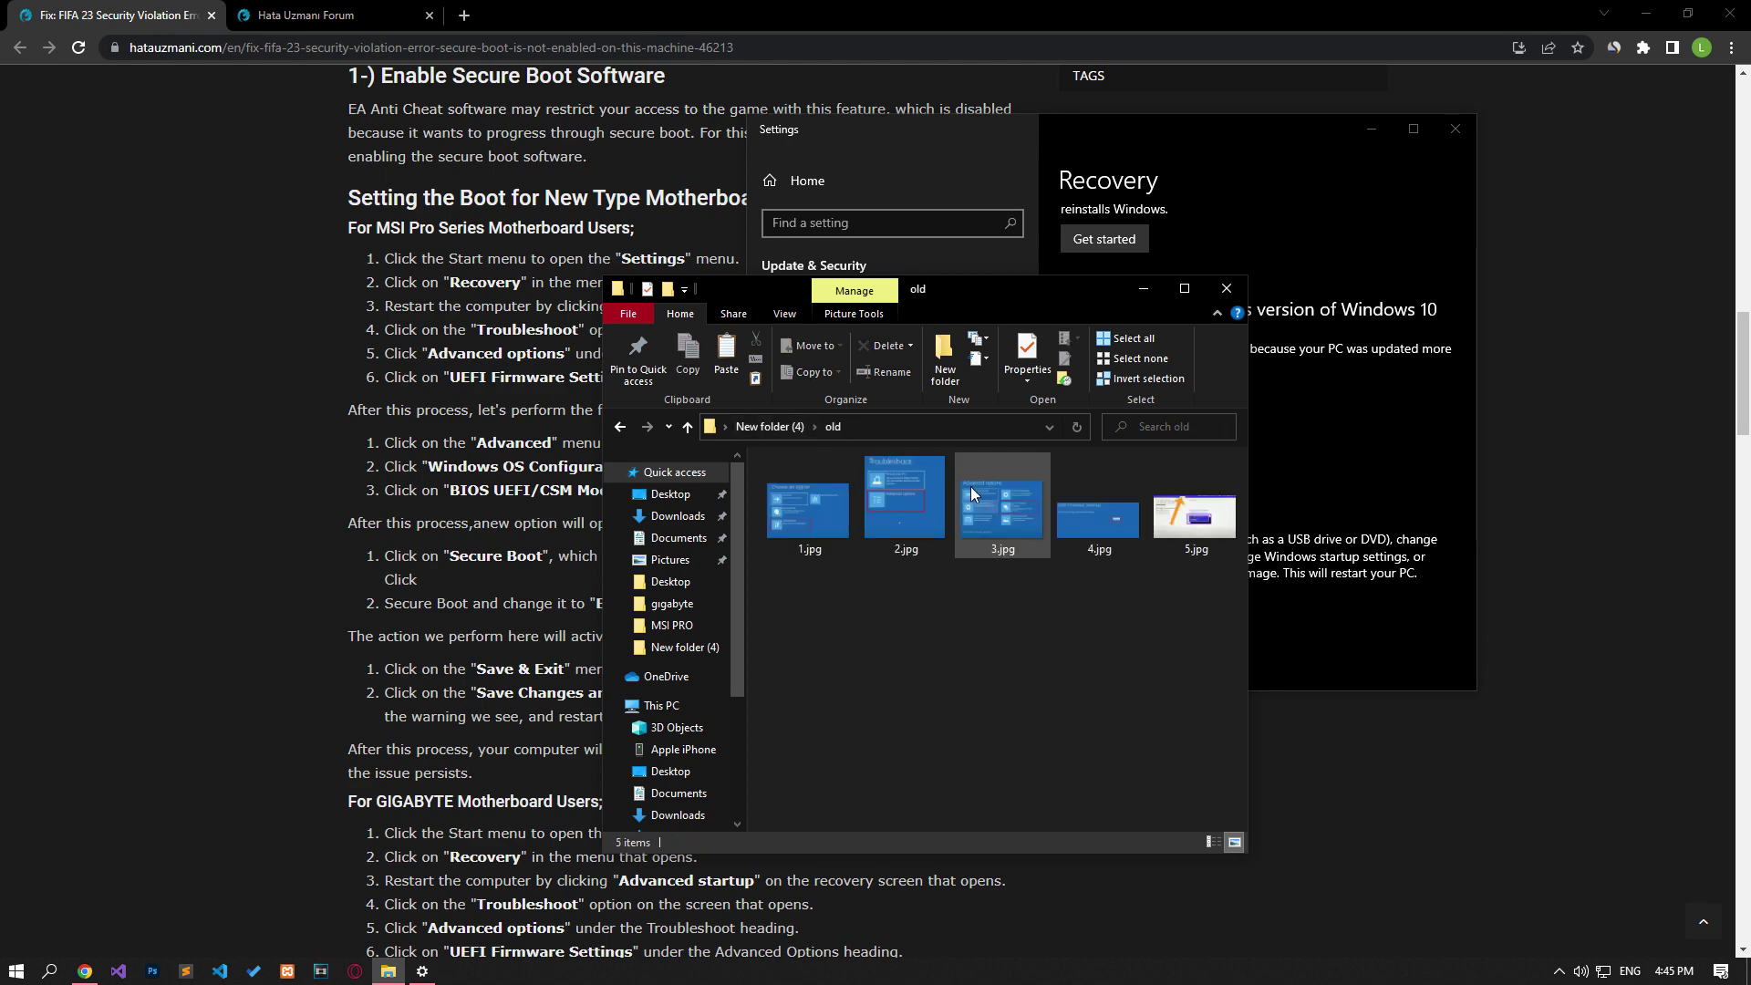
{"action": "double_click", "coordinate": [834, 519]}
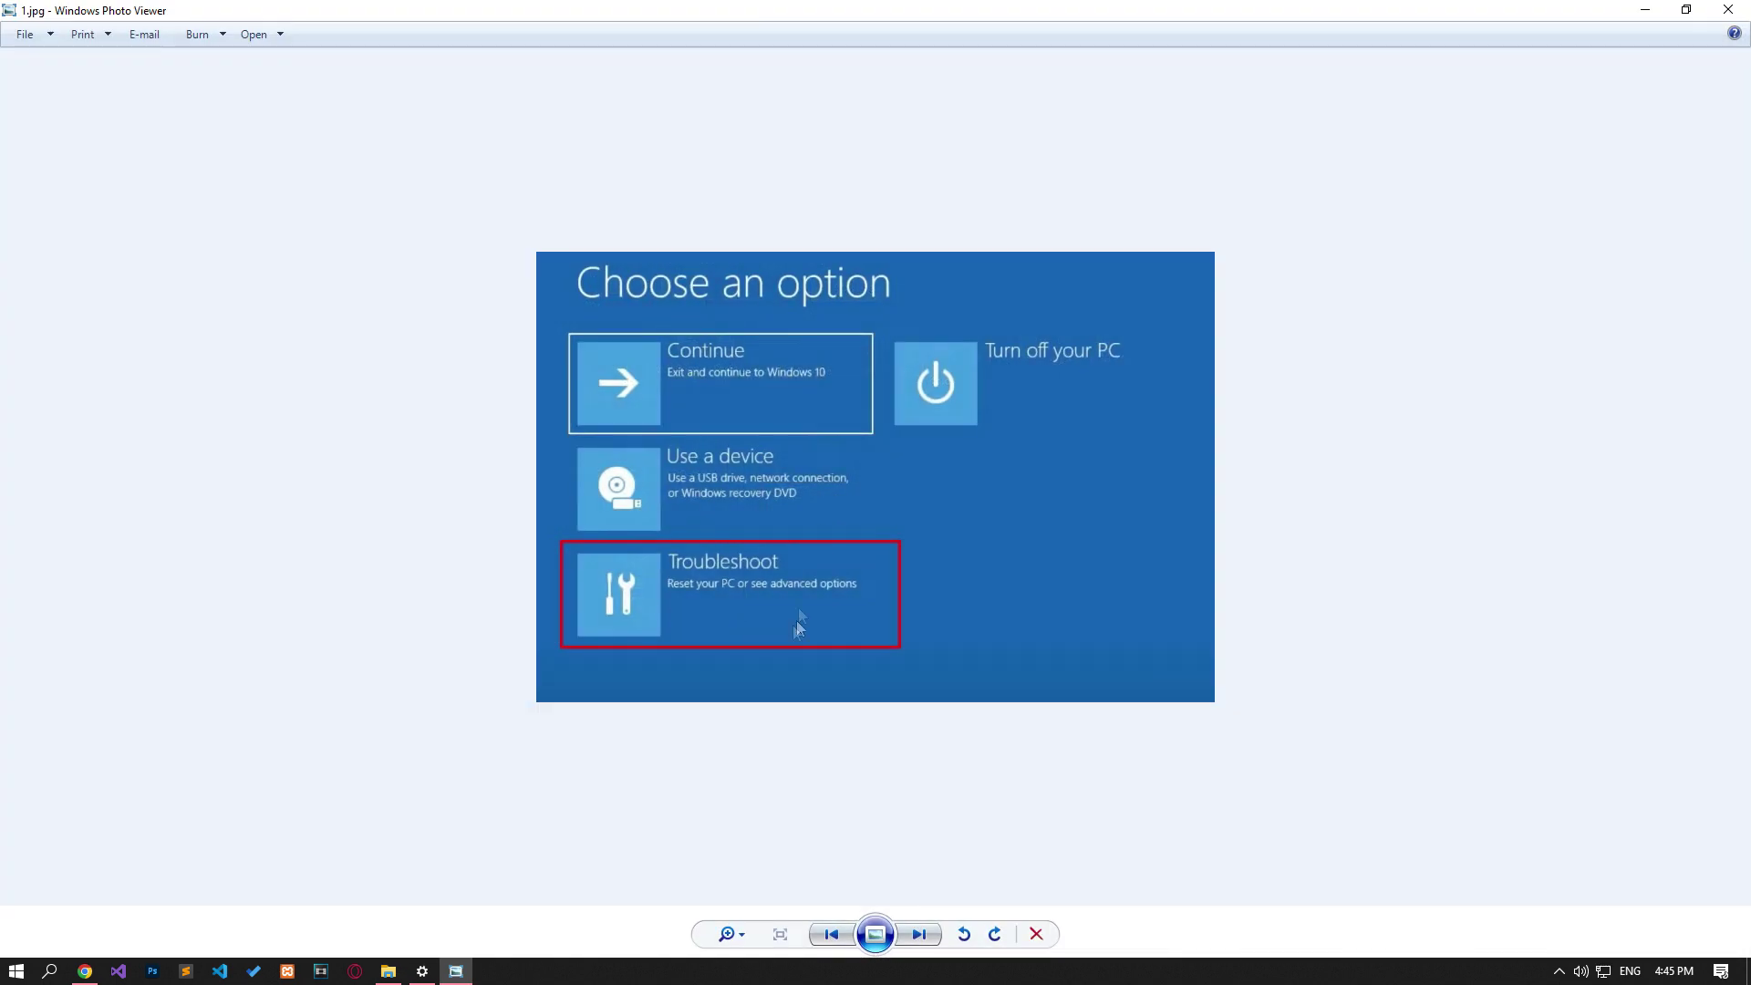
{"action": "key", "text": "Right"}
{"action": "key", "text": "Right"}
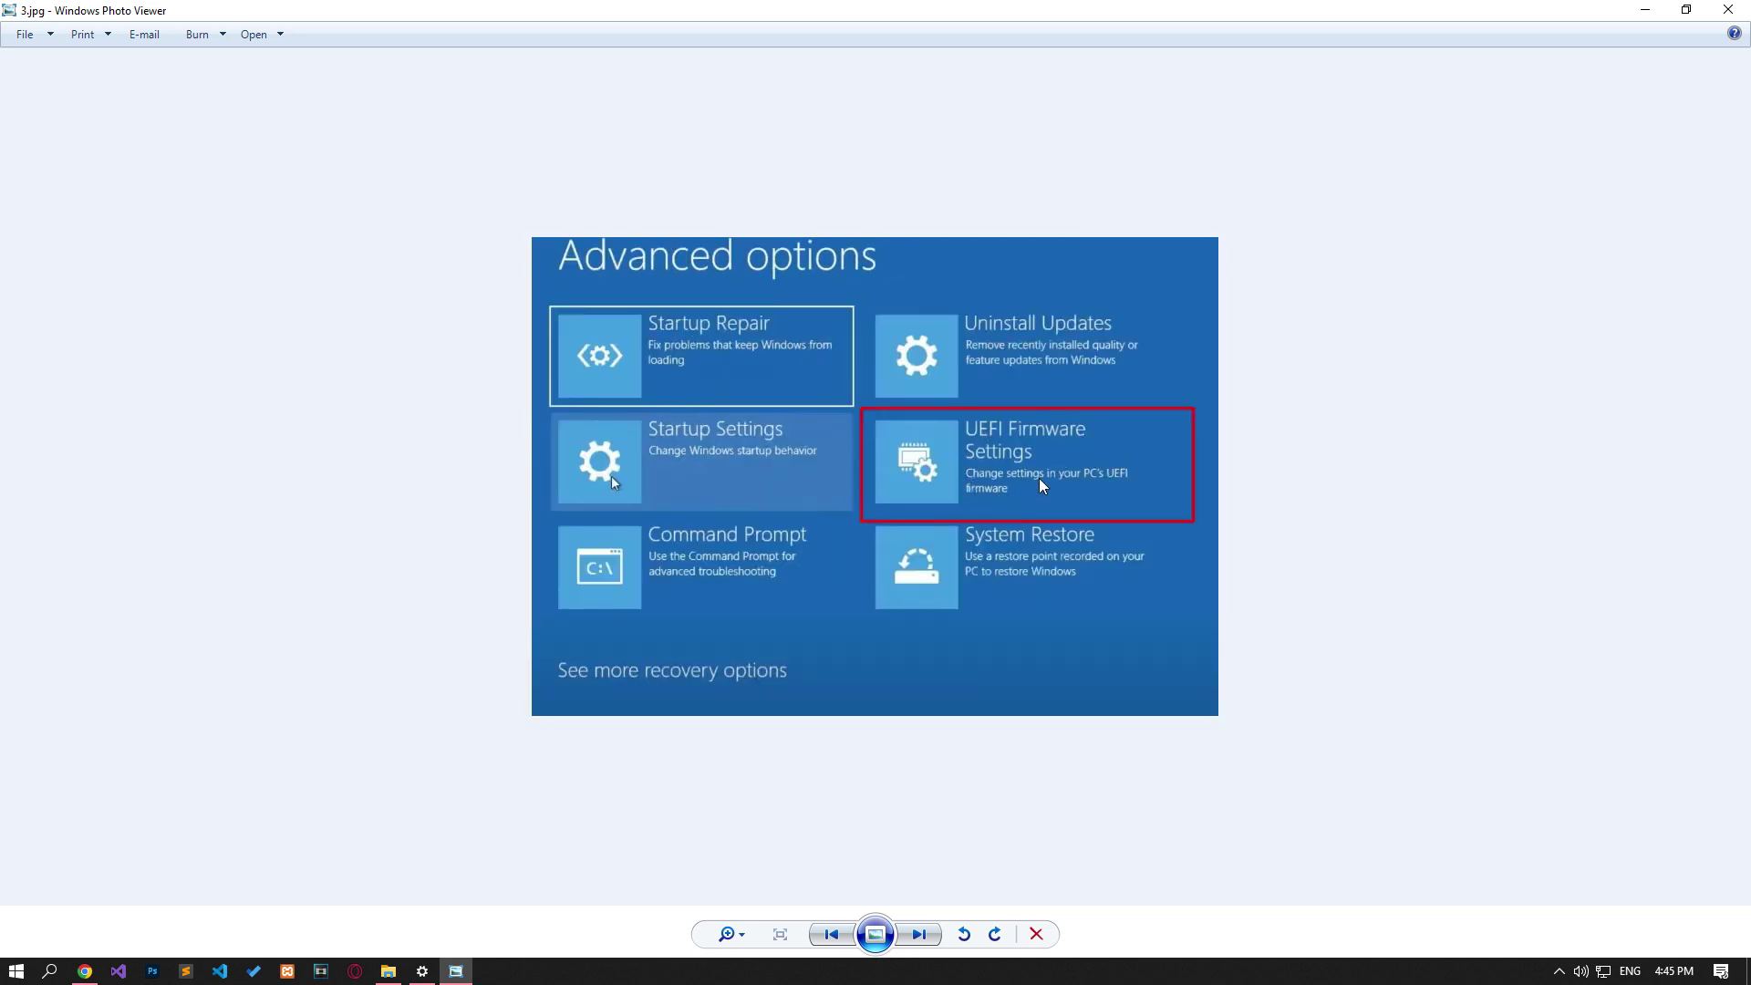
{"action": "key", "text": "Right"}
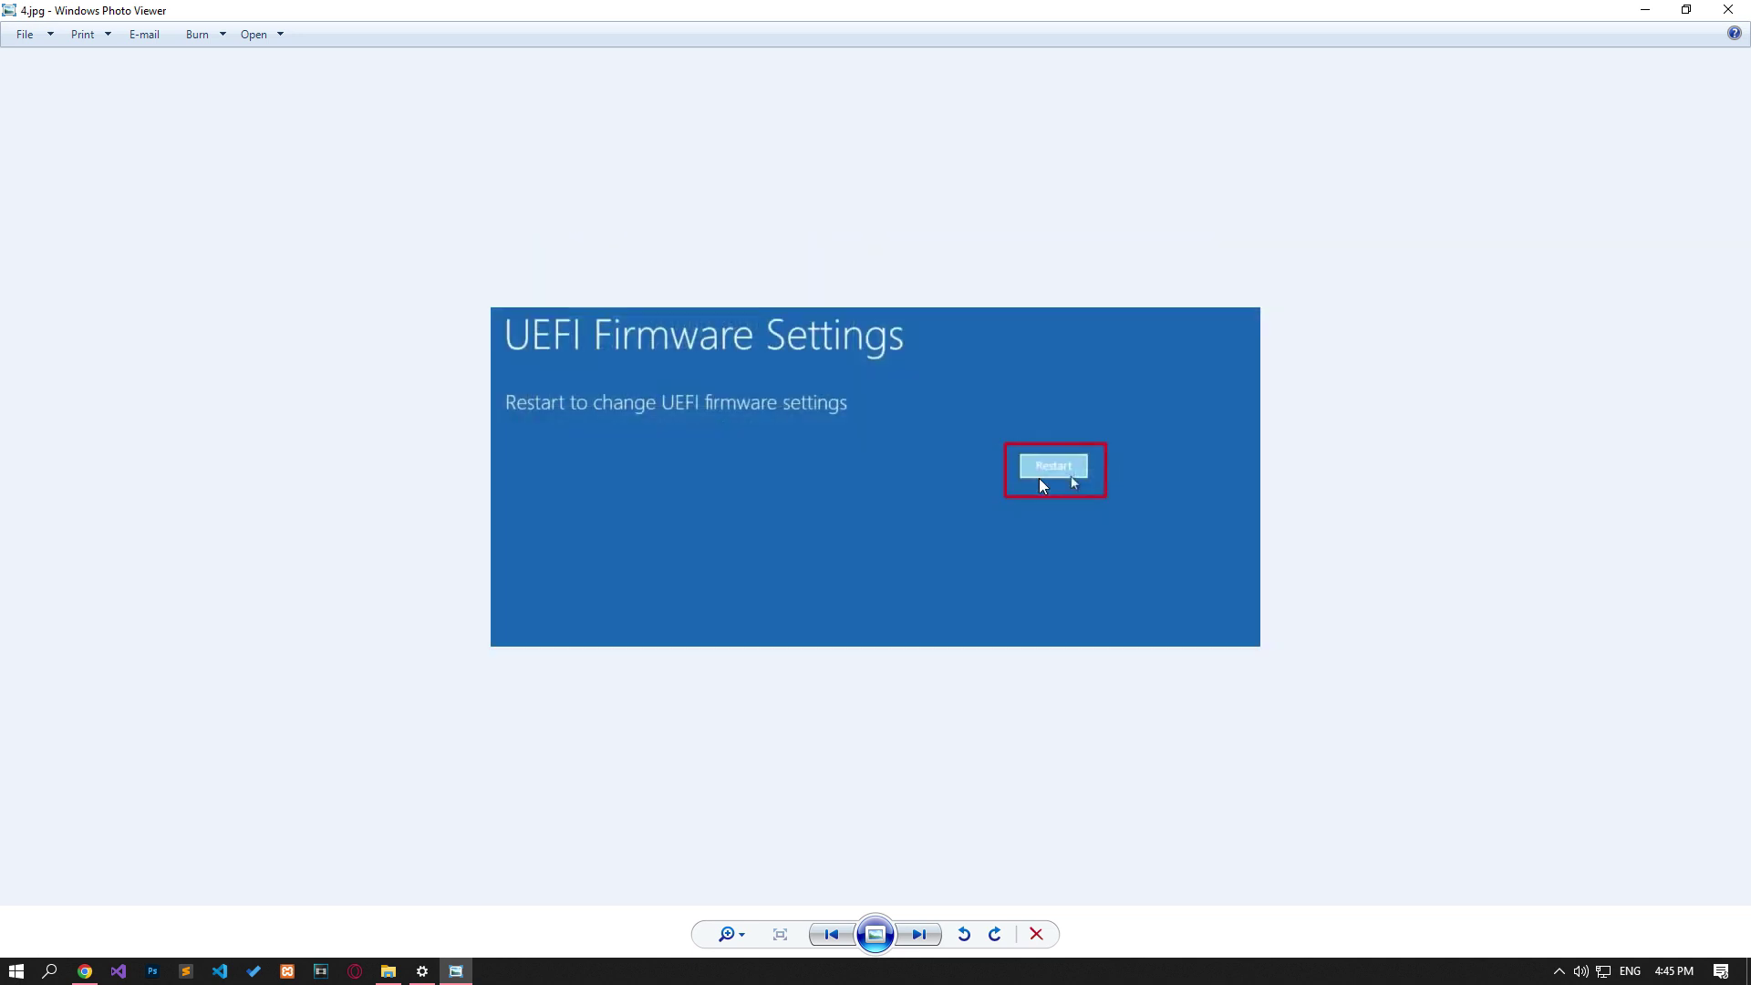
{"action": "key", "text": "Right"}
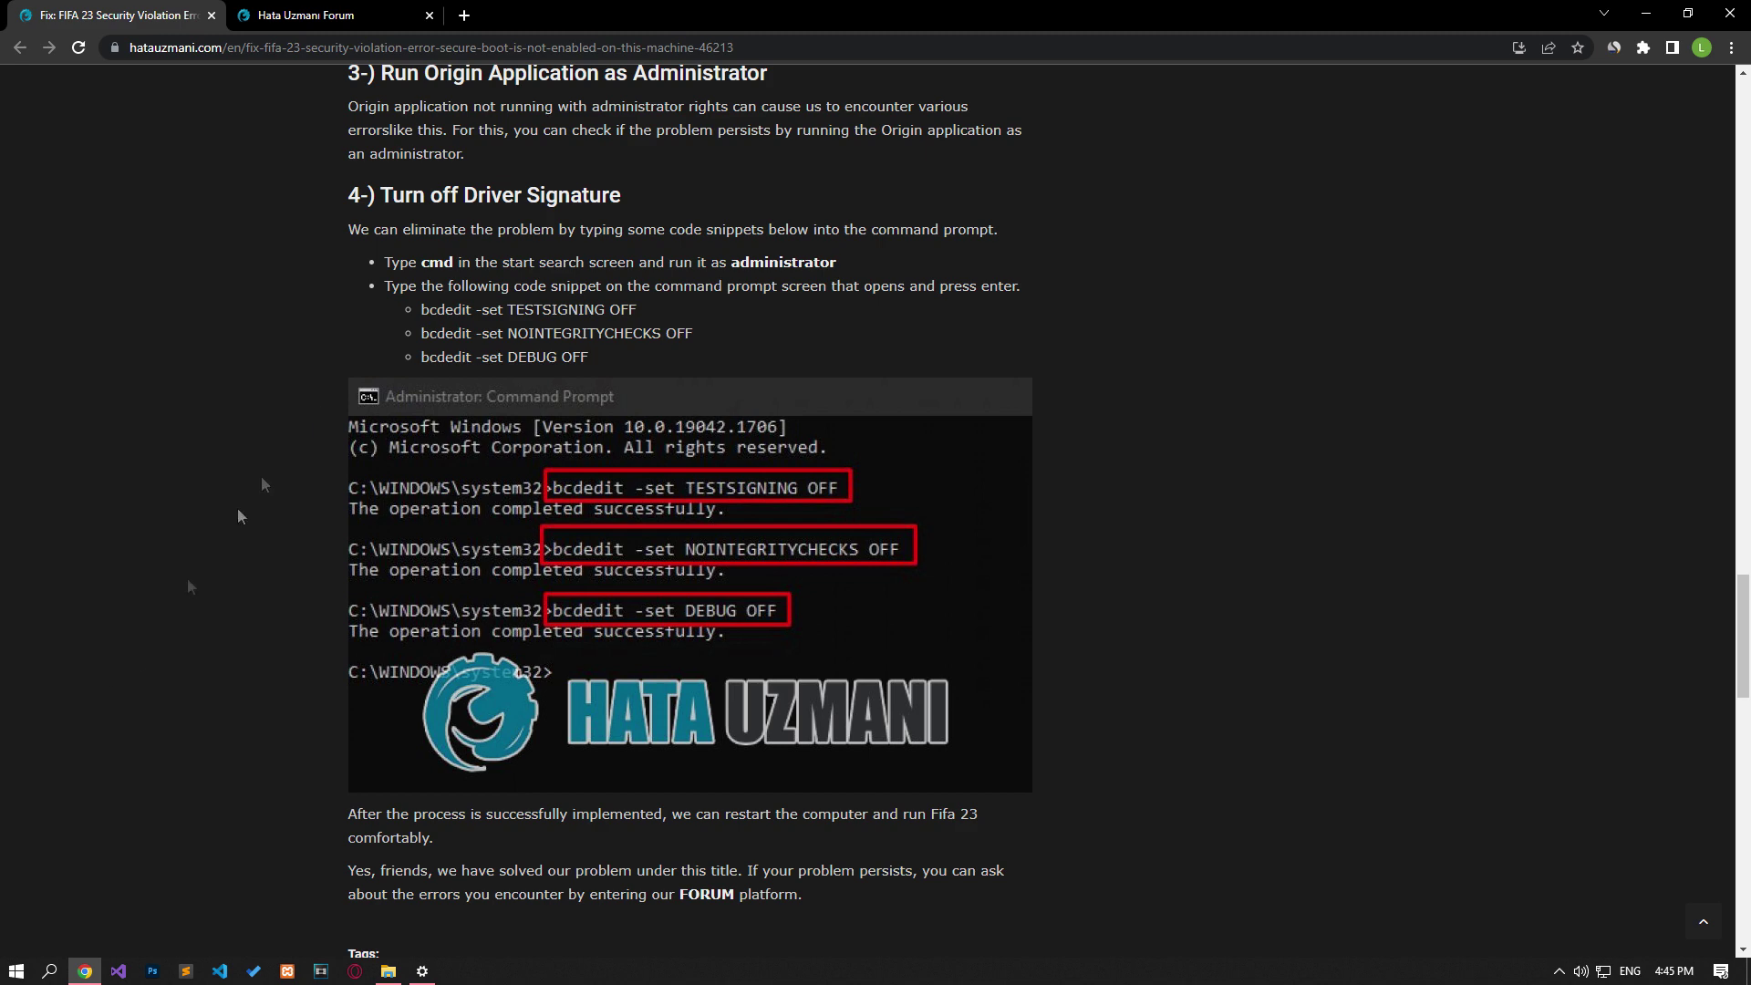
Step: Search 'EA' from Start and run the EA app as administrator
{"action": "left_click", "coordinate": [17, 970]}
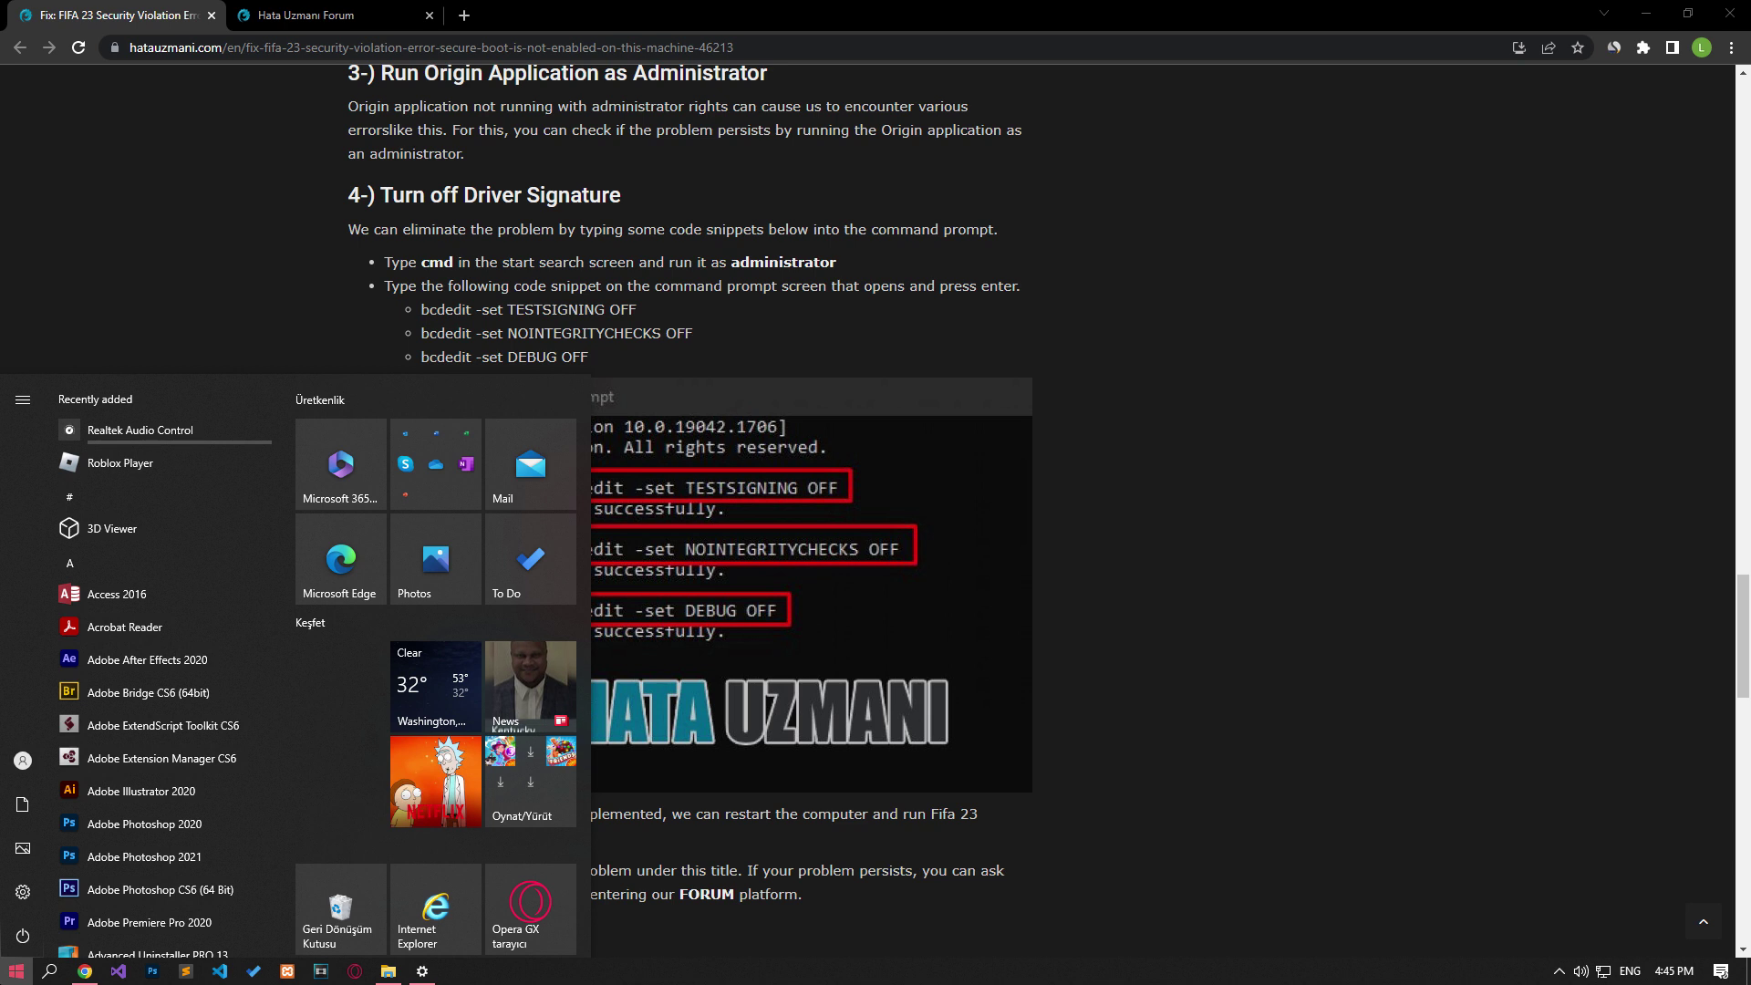
{"action": "type", "text": "EA"}
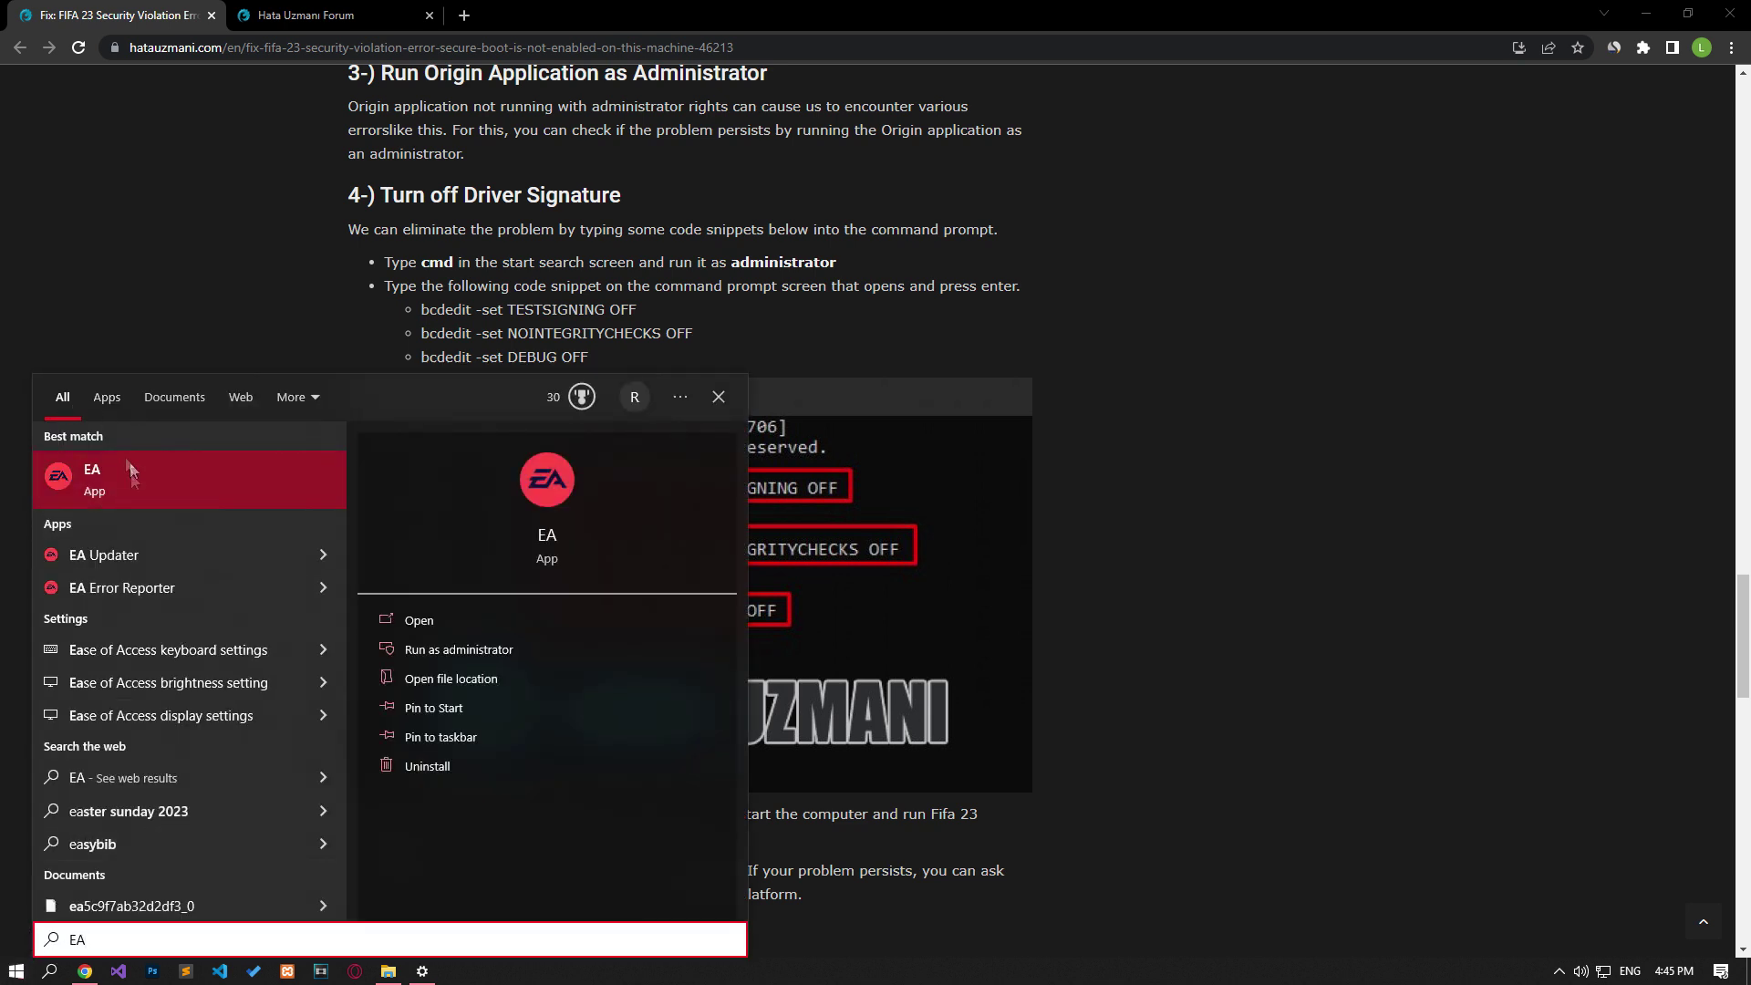
{"action": "right_click", "coordinate": [102, 474]}
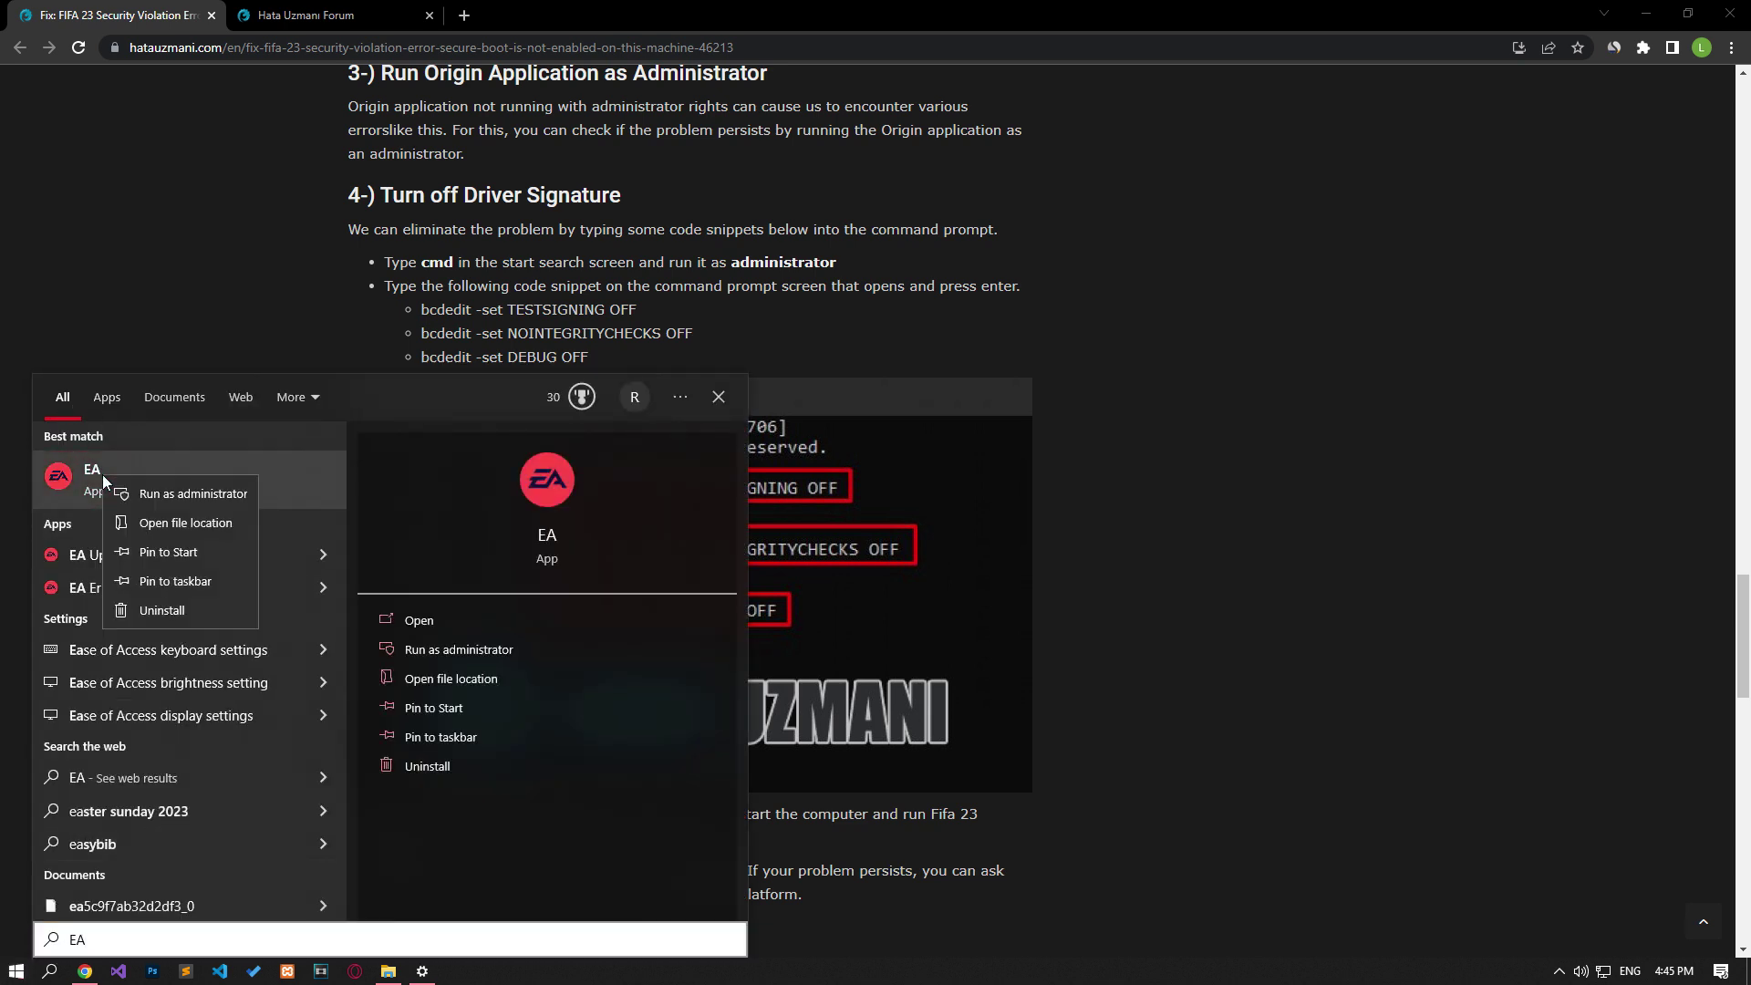
{"action": "left_click", "coordinate": [194, 493]}
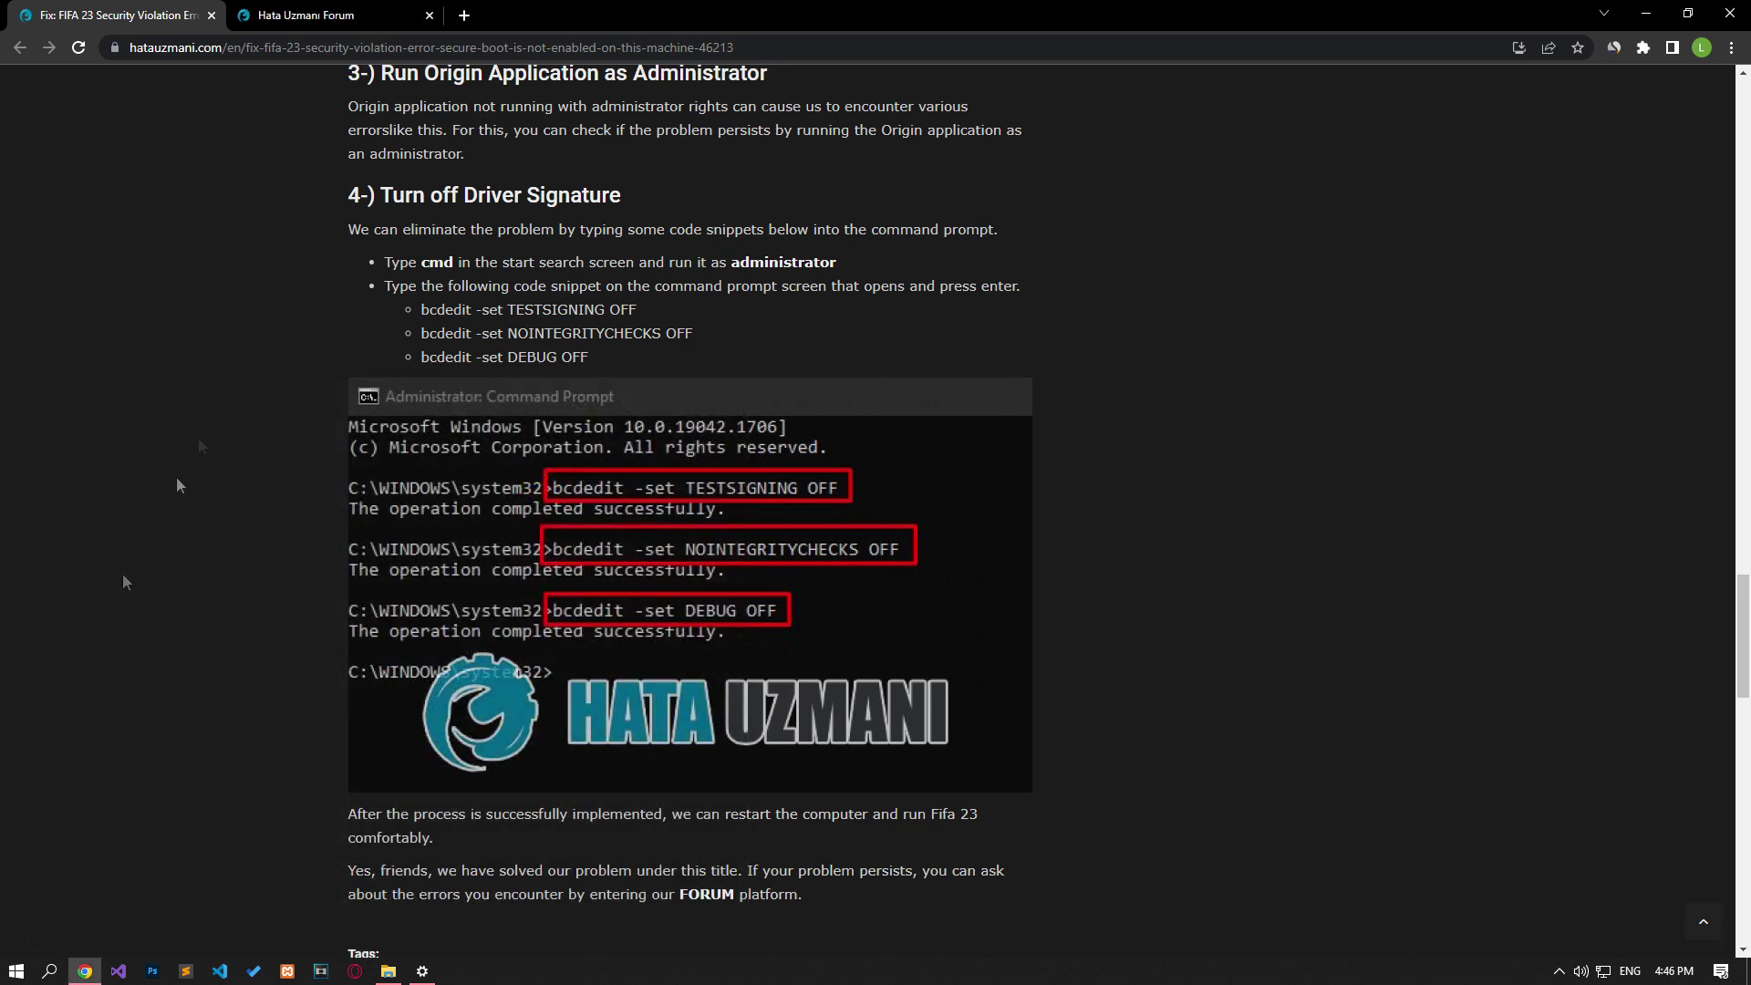
Step: Launch Command Prompt as administrator from a 'cmd' search
{"action": "left_click", "coordinate": [16, 970]}
{"action": "type", "text": "cmd"}
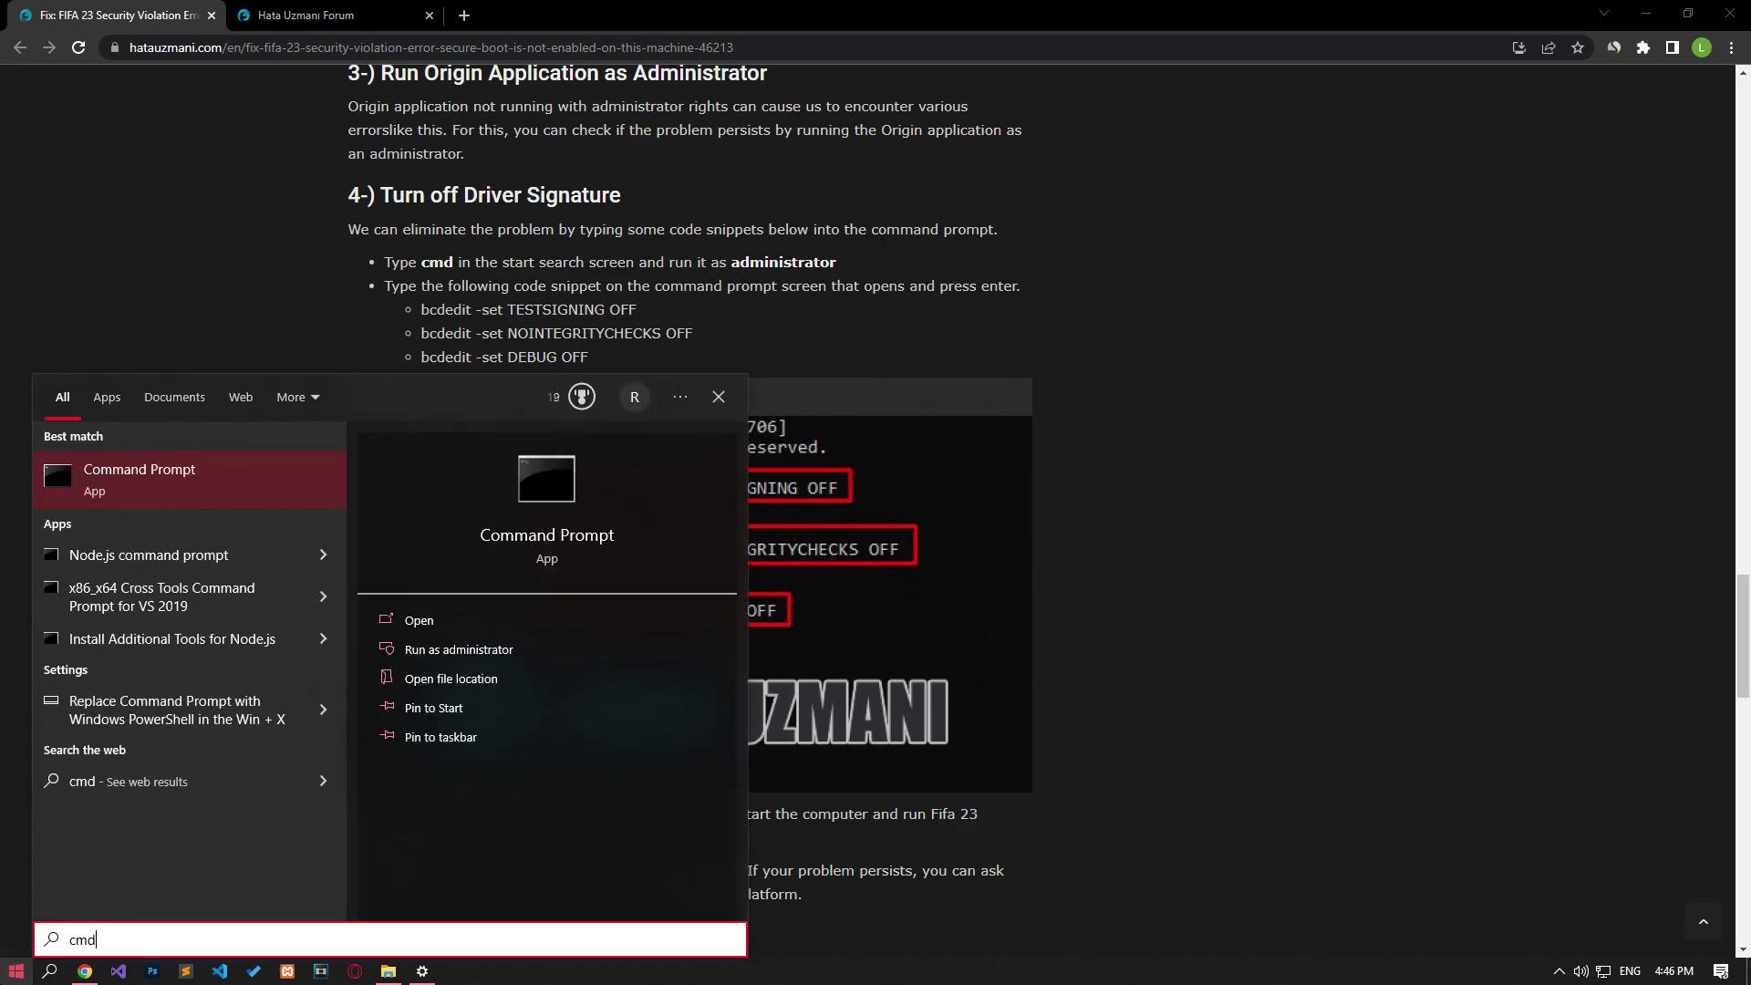
{"action": "left_click", "coordinate": [456, 648]}
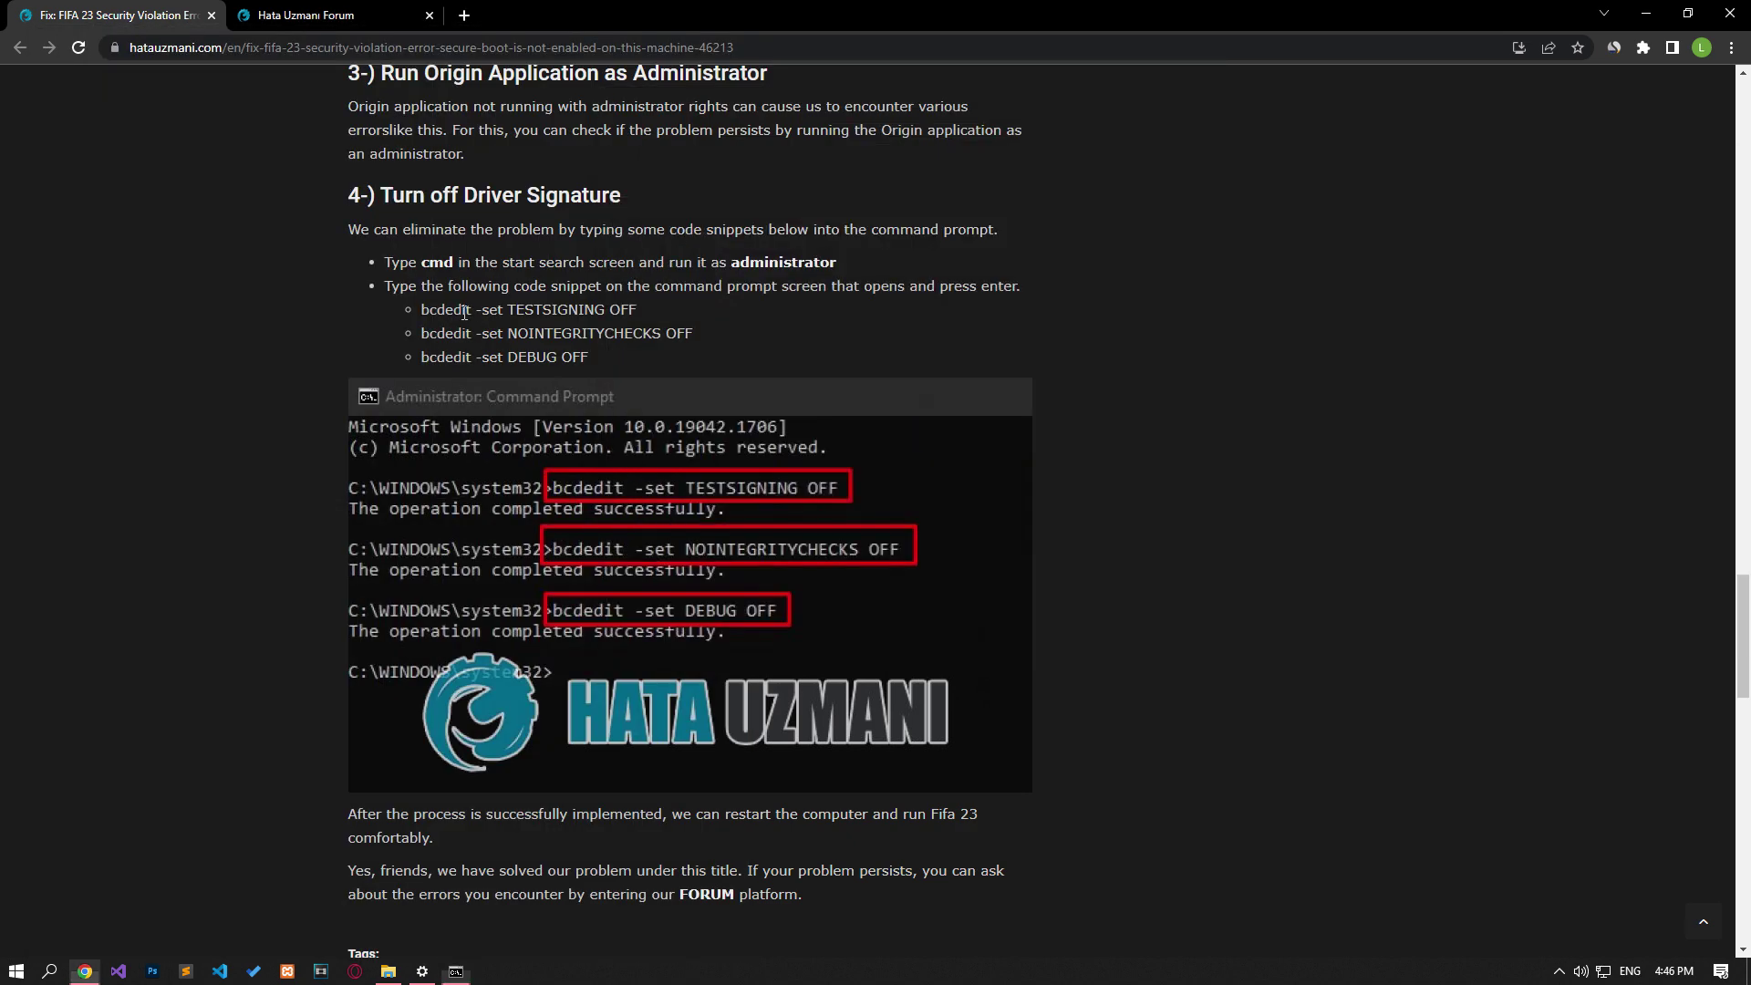
Step: Copy from the article and run bcdedit -set TESTSIGNING OFF and NOINTEGRITYCHECKS OFF
{"action": "left_click_drag", "start_coordinate": [421, 309], "coordinate": [635, 310]}
{"action": "right_click", "coordinate": [484, 321]}
{"action": "left_click", "coordinate": [508, 326]}
{"action": "key", "text": "alt+Tab"}
{"action": "key", "text": "ctrl+v"}
{"action": "key", "text": "Return"}
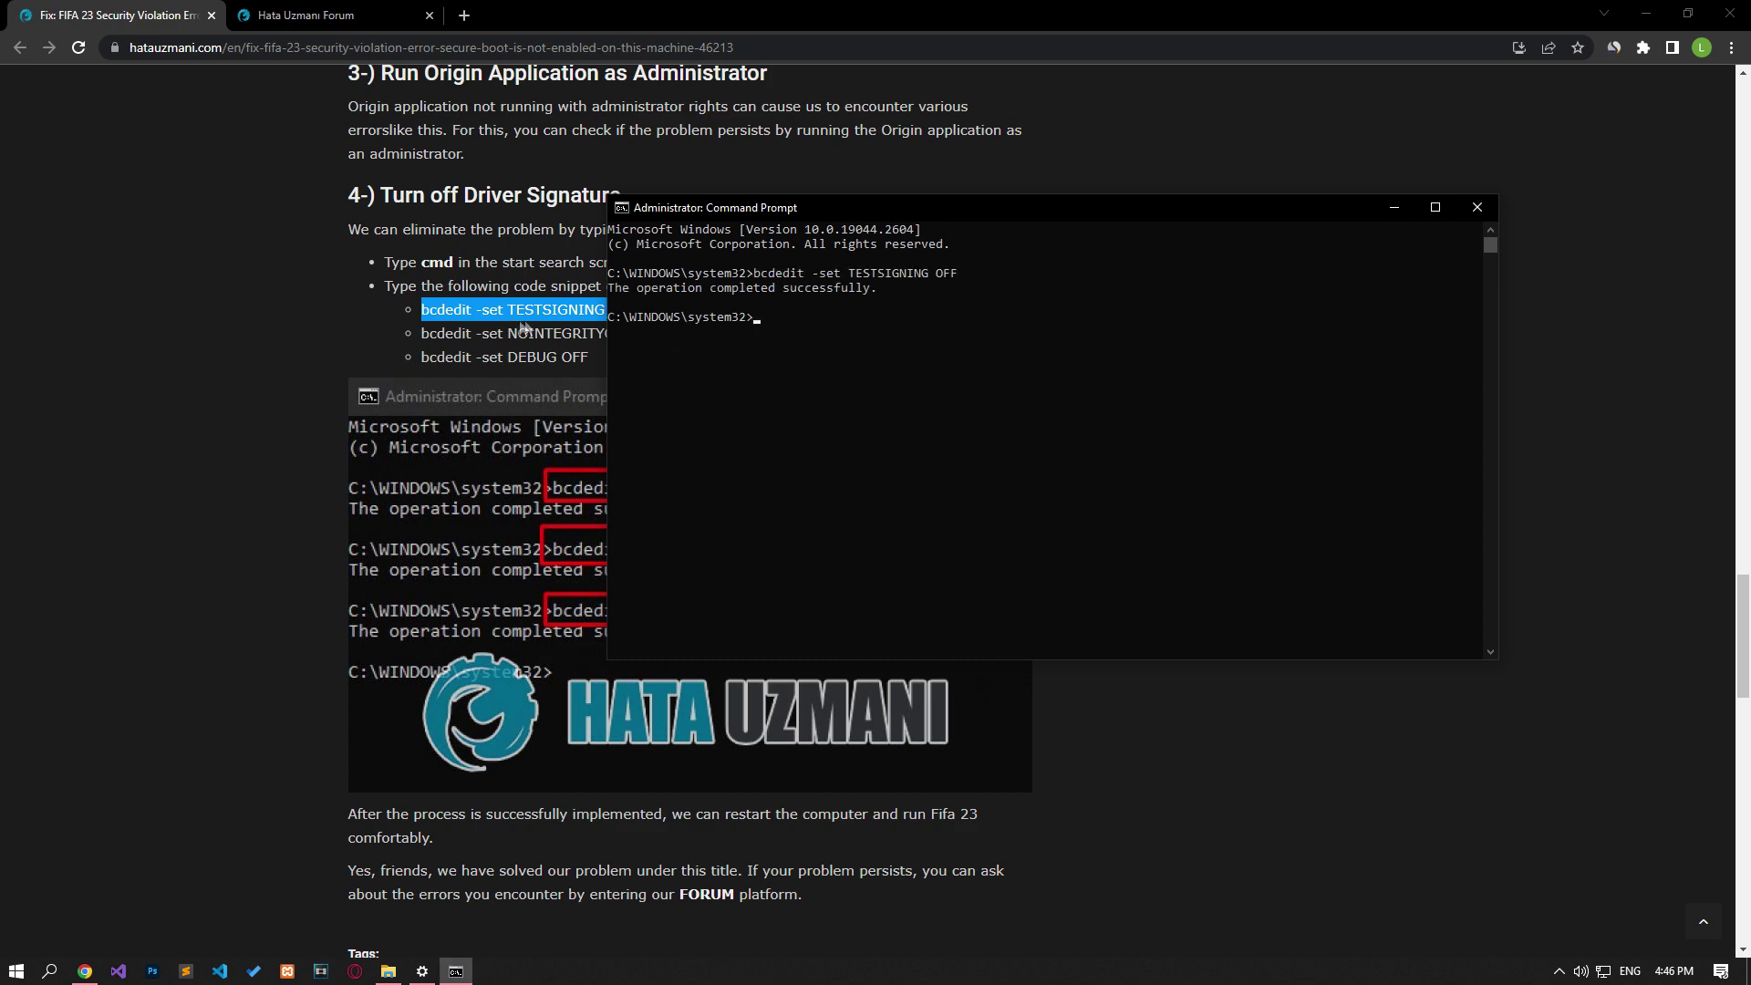
{"action": "left_click_drag", "start_coordinate": [422, 333], "coordinate": [665, 334]}
{"action": "right_click", "coordinate": [493, 334]}
{"action": "left_click", "coordinate": [520, 343]}
{"action": "key", "text": "alt+Tab"}
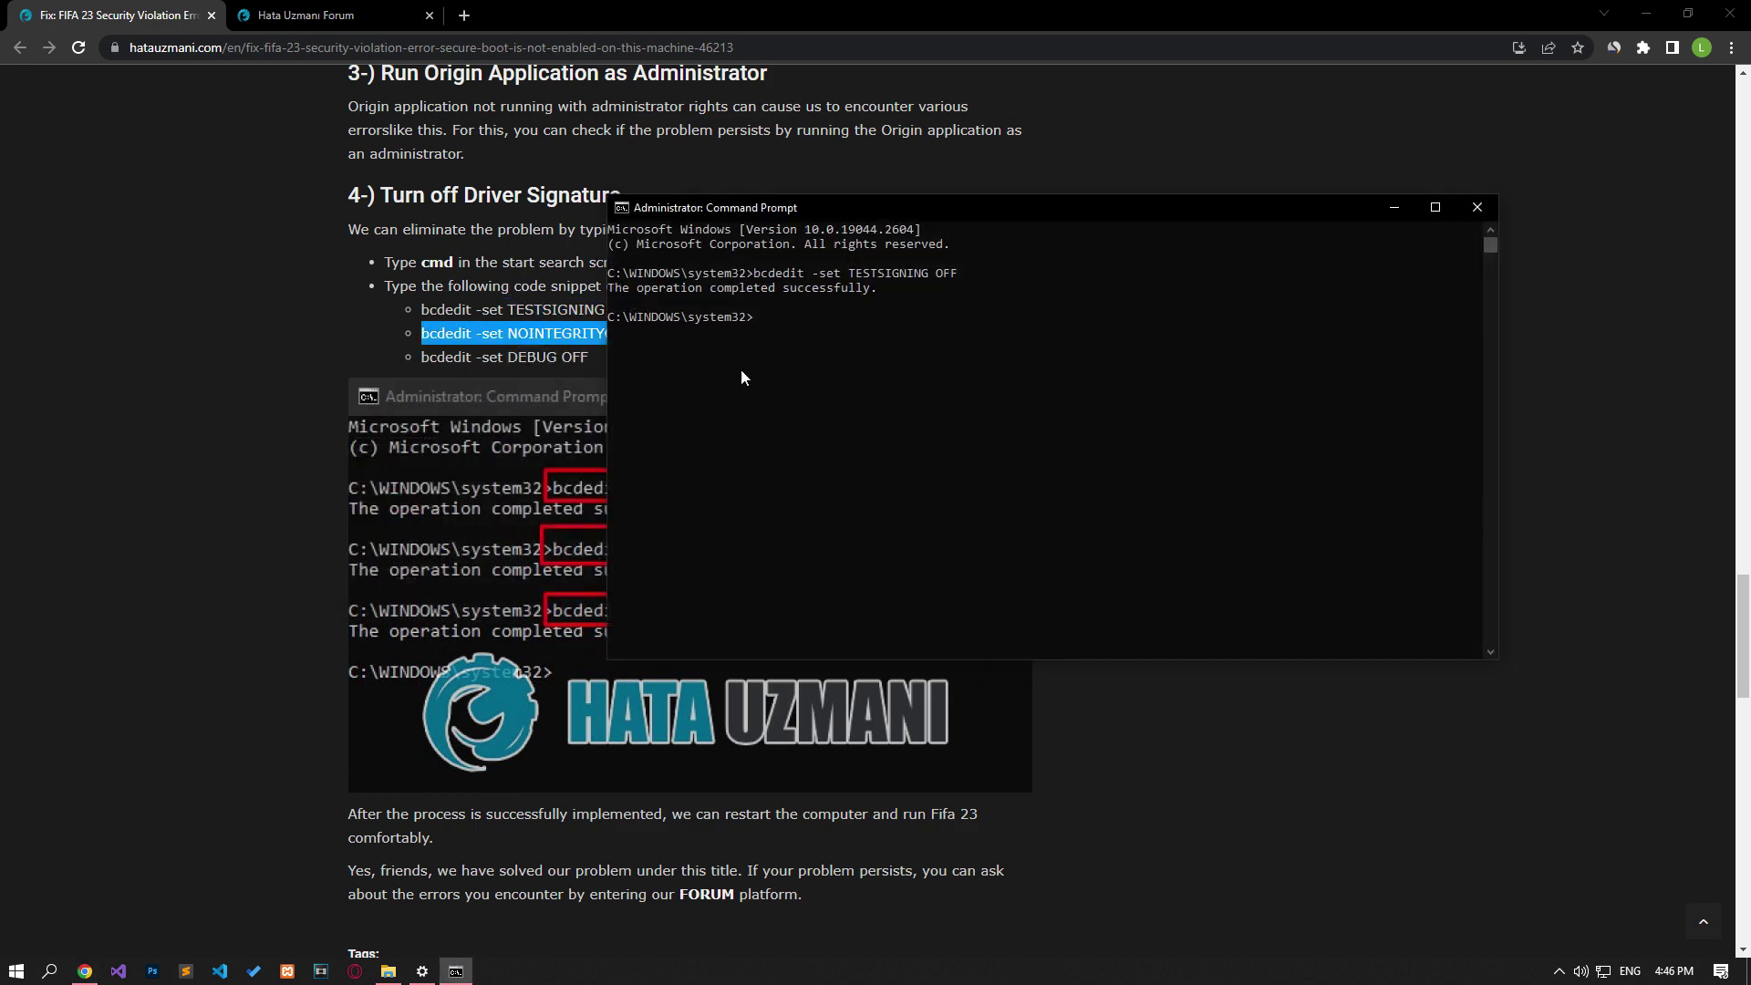
{"action": "key", "text": "ctrl+v"}
{"action": "key", "text": "Return"}
Step: Copy from the article and run bcdedit -set DEBUG OFF in the admin prompt
{"action": "left_click_drag", "start_coordinate": [421, 357], "coordinate": [588, 358]}
{"action": "right_click", "coordinate": [481, 356]}
{"action": "left_click", "coordinate": [533, 366]}
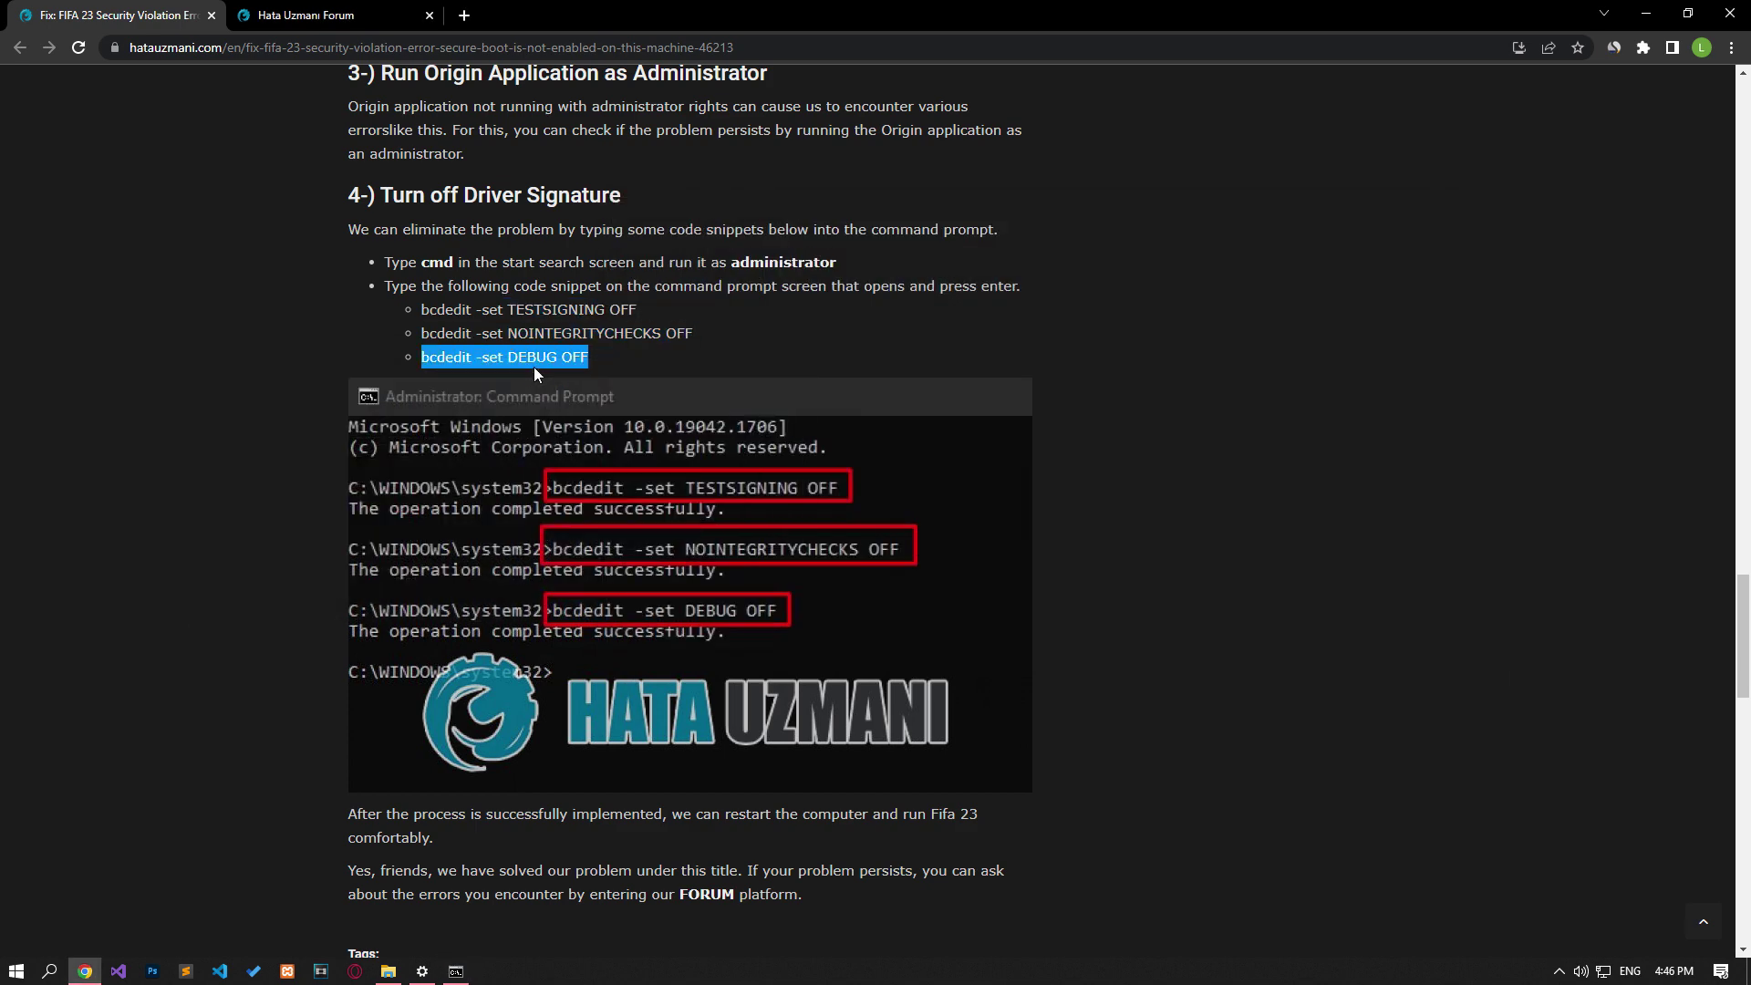
{"action": "key", "text": "alt+Tab"}
{"action": "key", "text": "ctrl+v"}
{"action": "key", "text": "Return"}
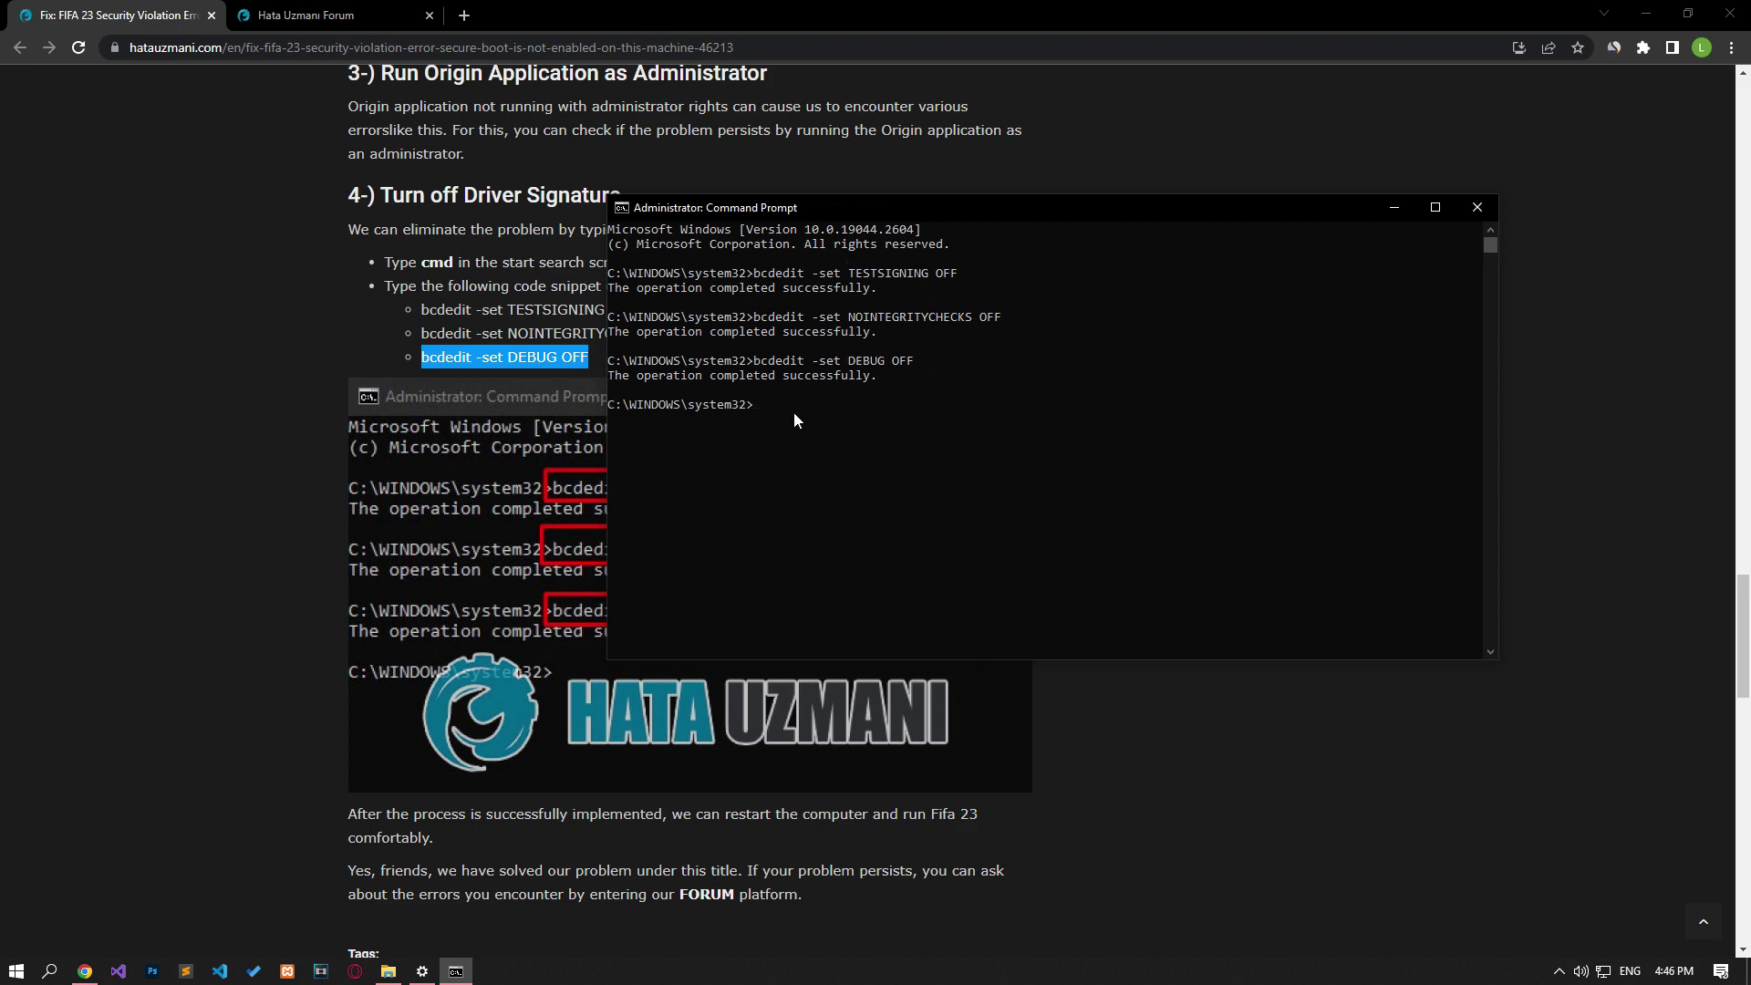
{"action": "left_click", "coordinate": [17, 972]}
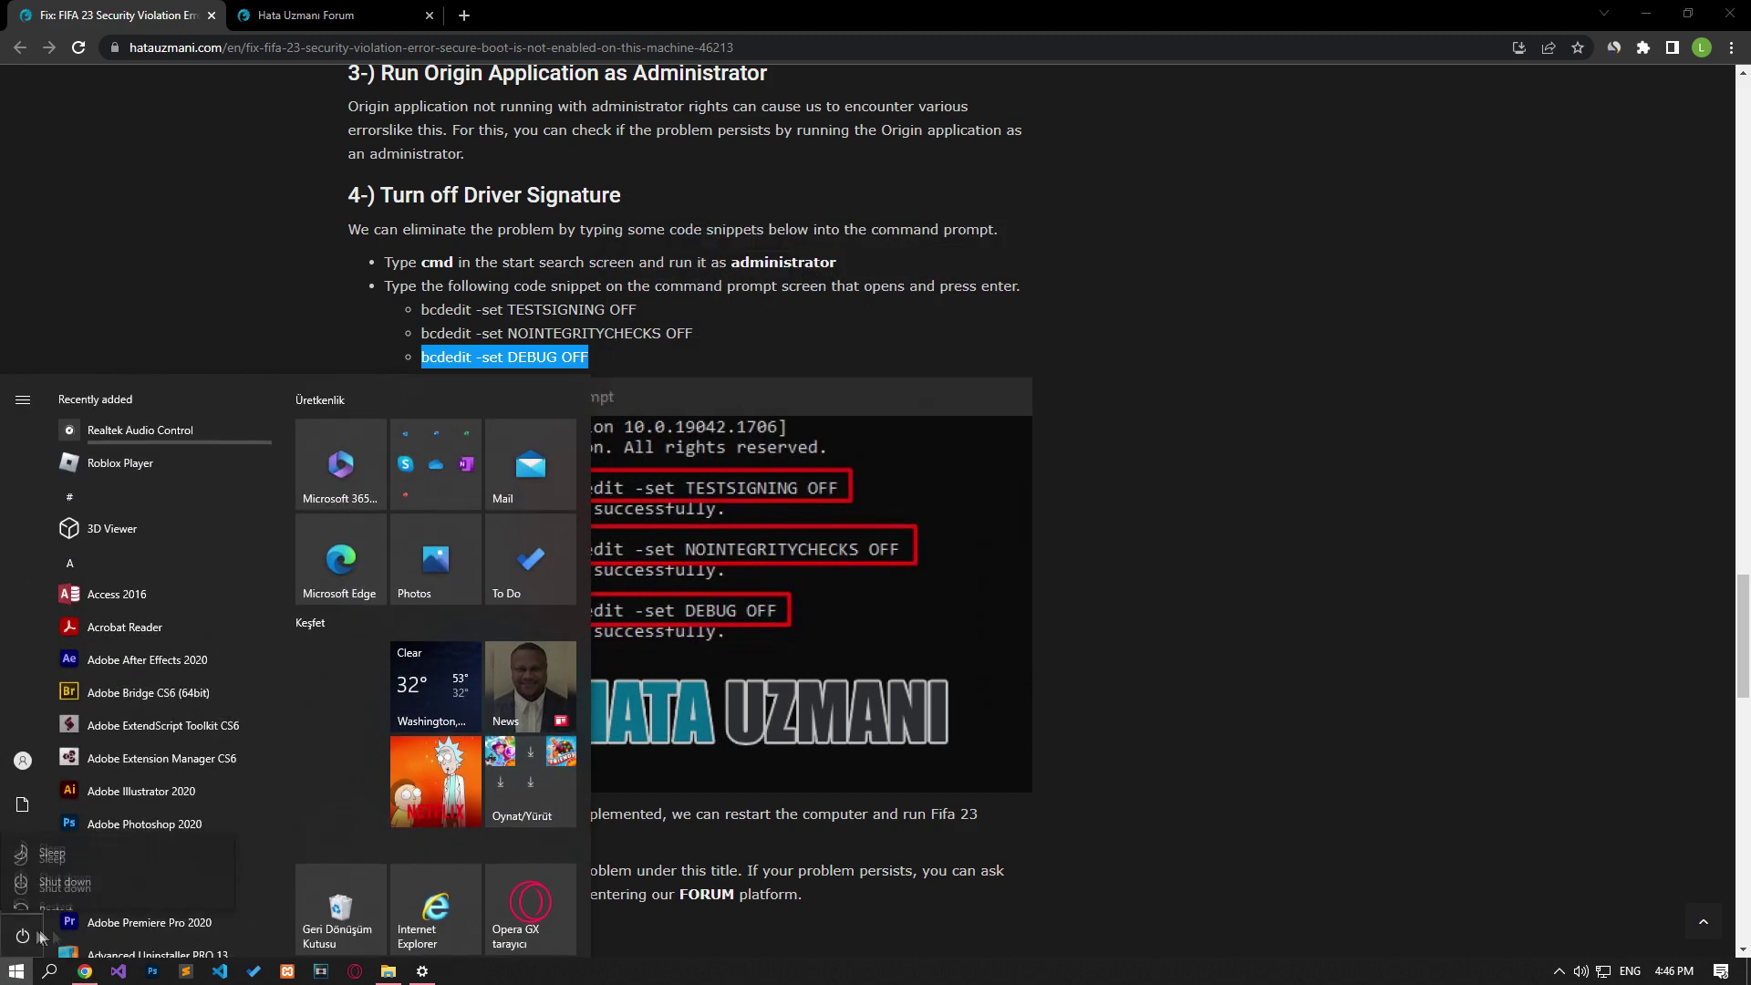
Step: Show the Start power choices, then return to Hata Uzmanı Forum and choose Post thread…
{"action": "left_click", "coordinate": [22, 936]}
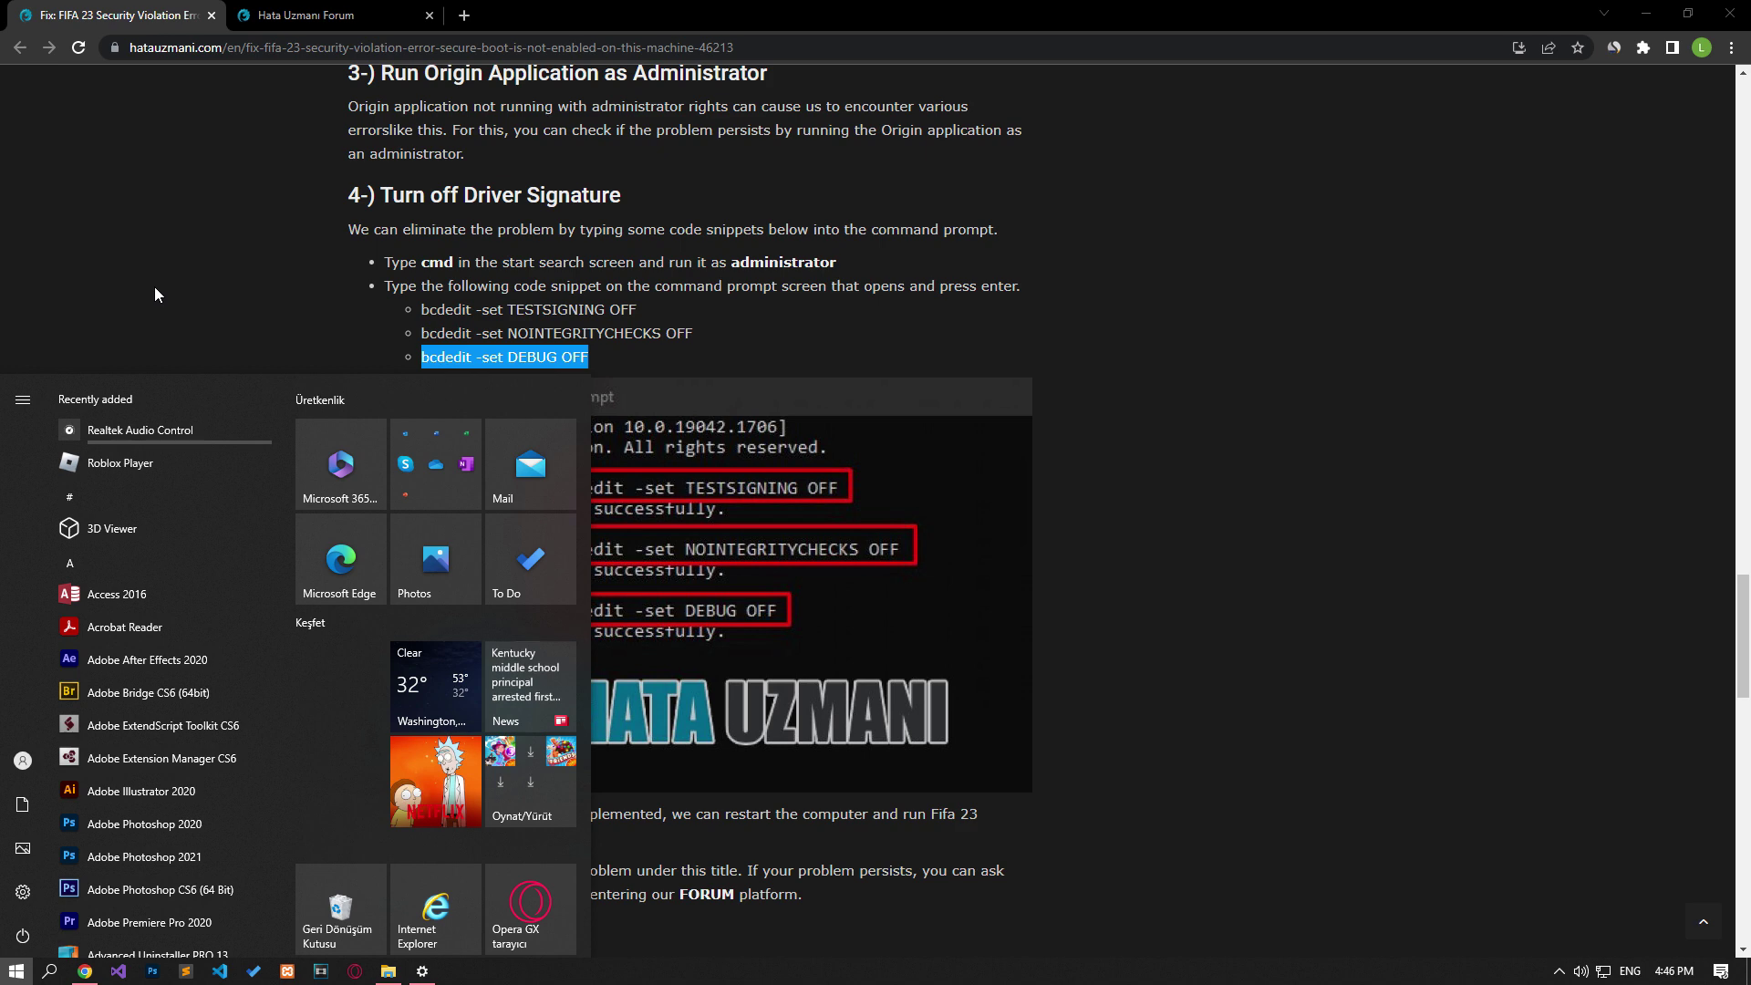
{"action": "left_click", "coordinate": [155, 286]}
{"action": "left_click", "coordinate": [306, 15]}
{"action": "left_click", "coordinate": [1346, 263]}
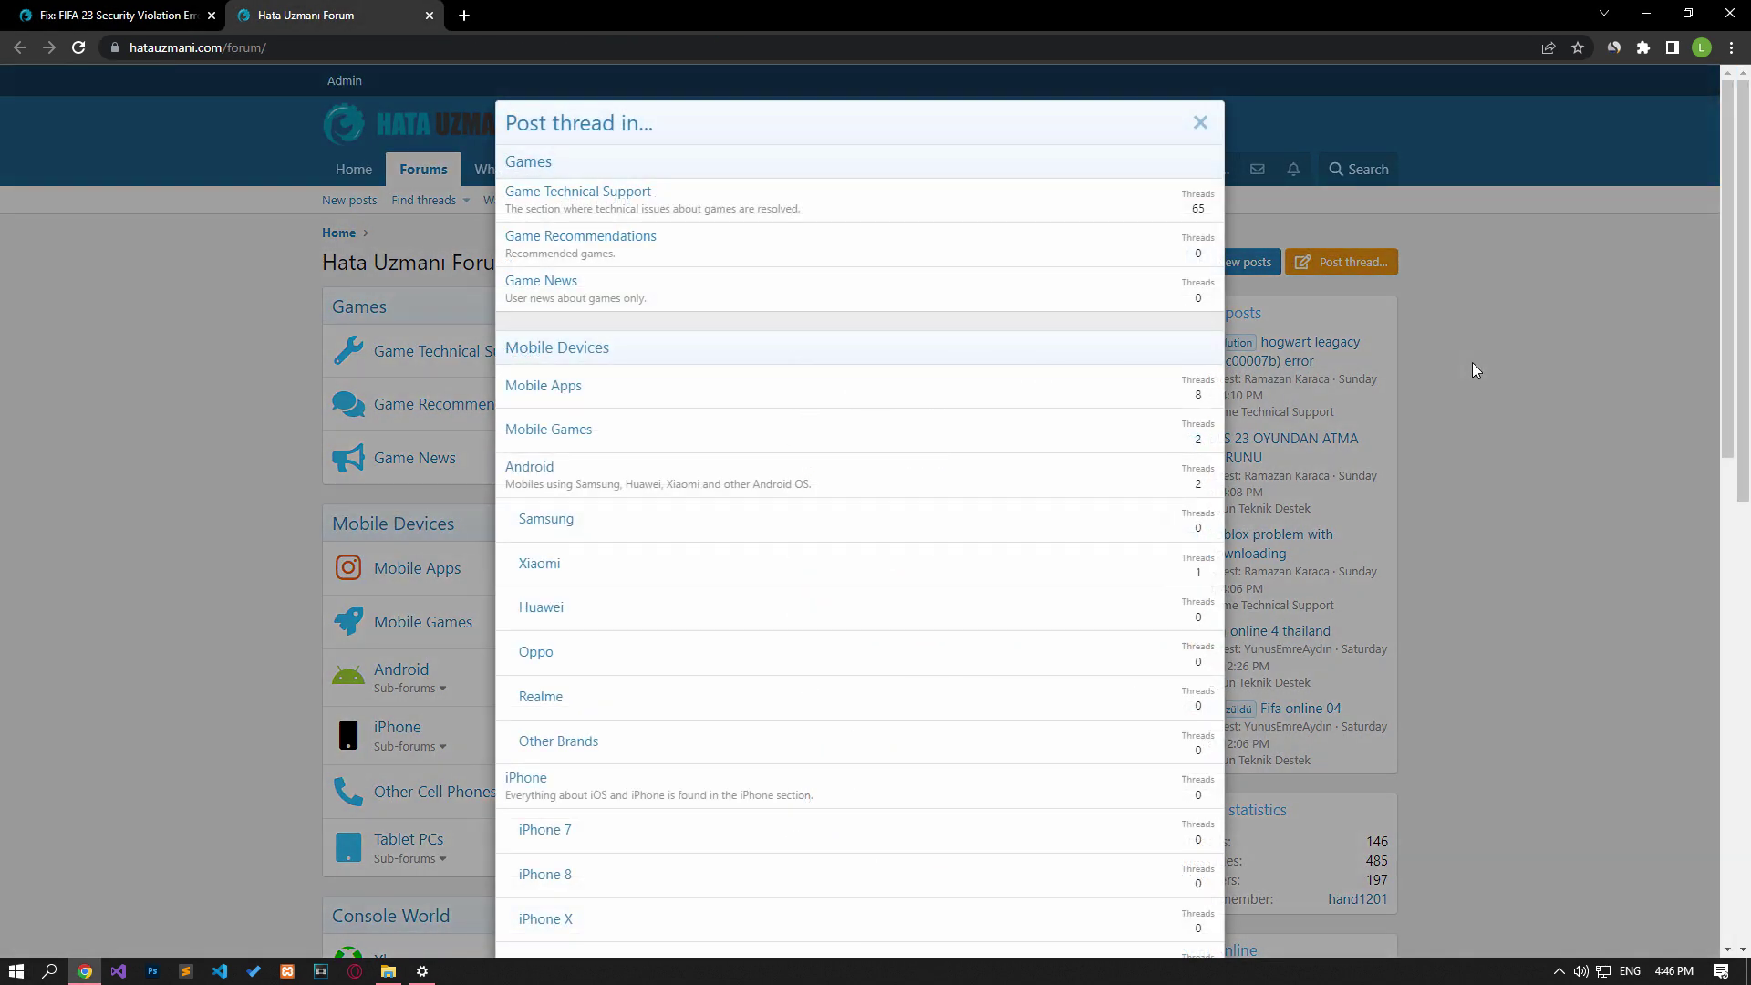